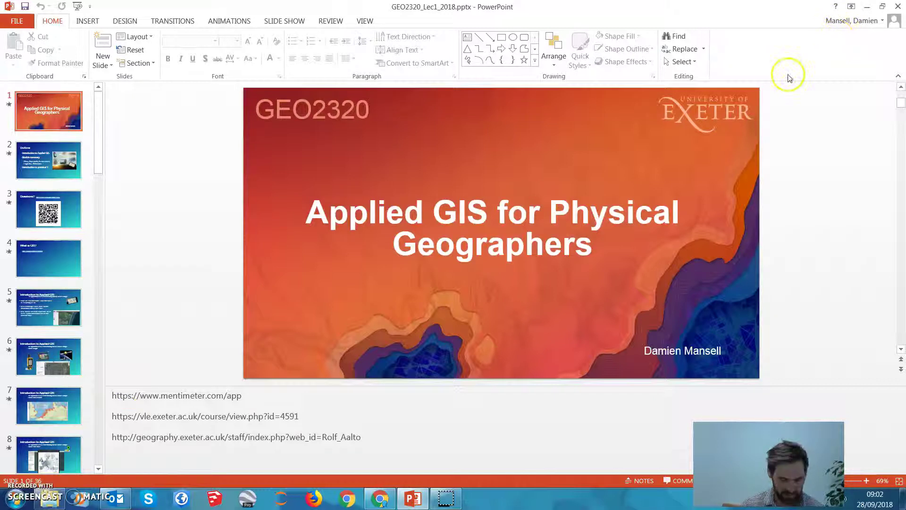
Leave the PowerPoint lecture slides and bring up the window switcher with Win+Tab.
key("super+Tab")
Switch to Windows Explorer and open the Assess1 folder in dtm202.
key("super+Tab")
key("super+Tab")
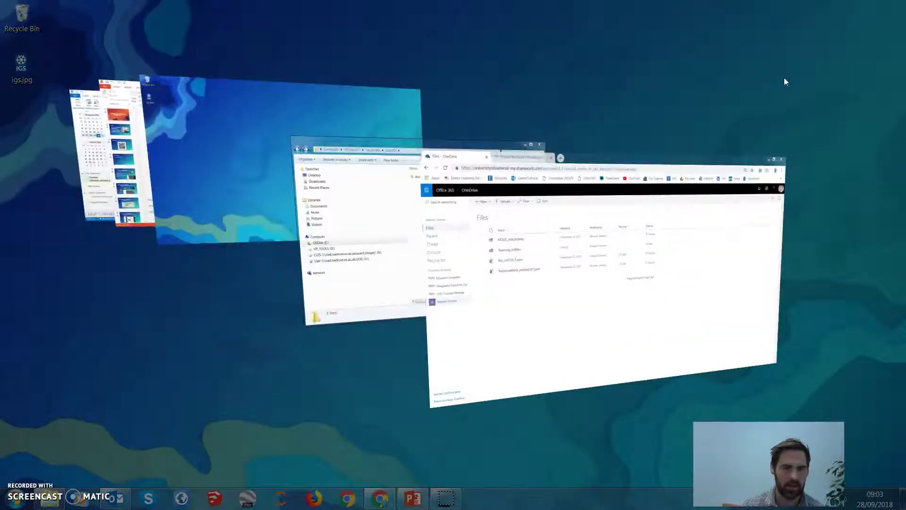
key("super+Tab")
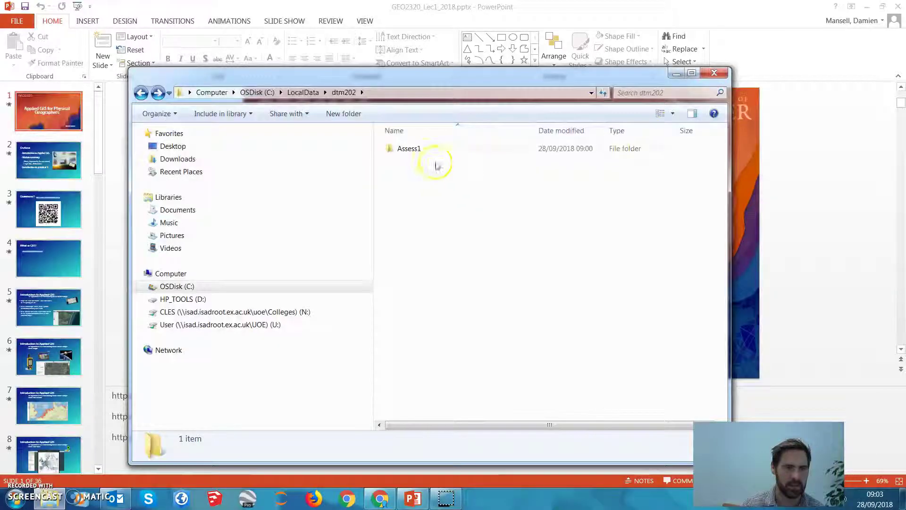
left_click(418, 149)
left_click(408, 92)
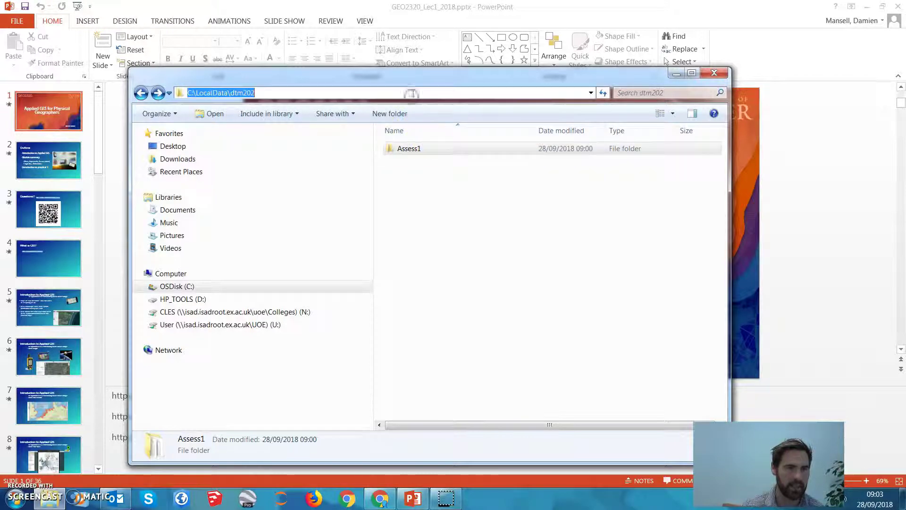
double_click(419, 148)
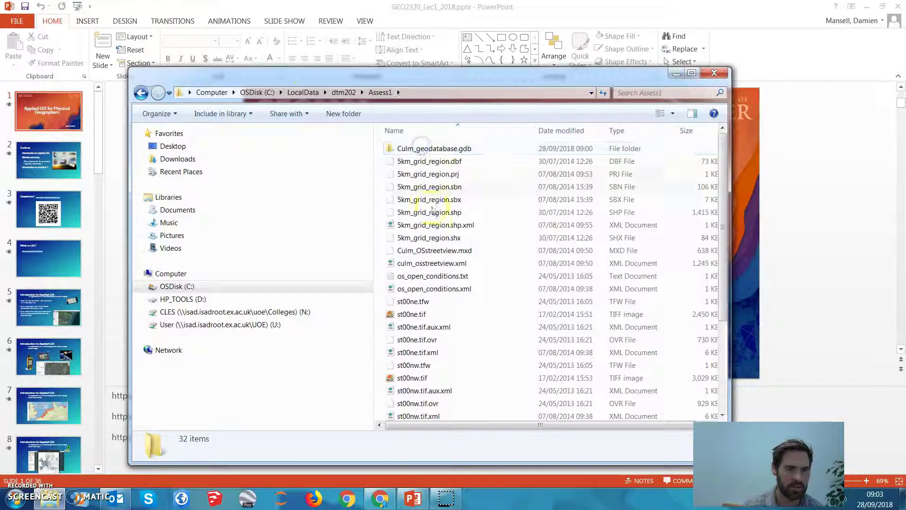
Copy the folder path C:\LocalData\dtm202\Assess1 from the address bar.
left_click(380, 92)
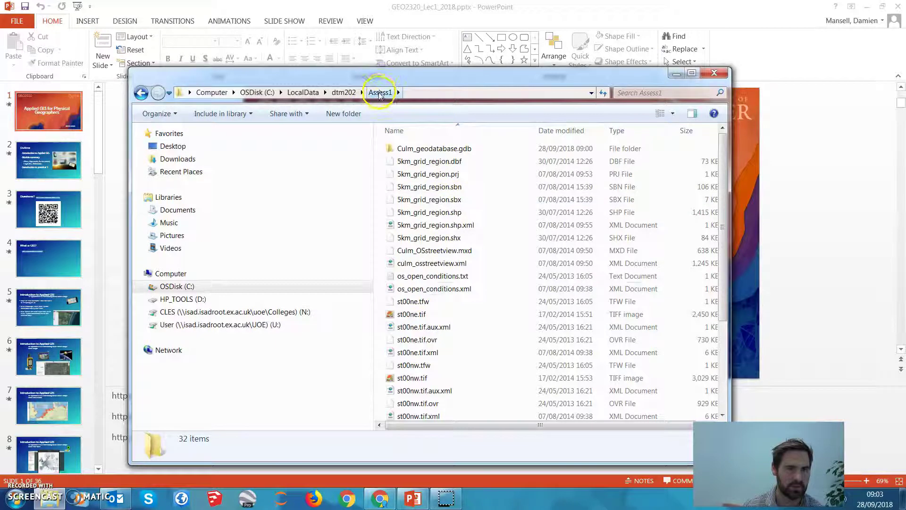
left_click(411, 93)
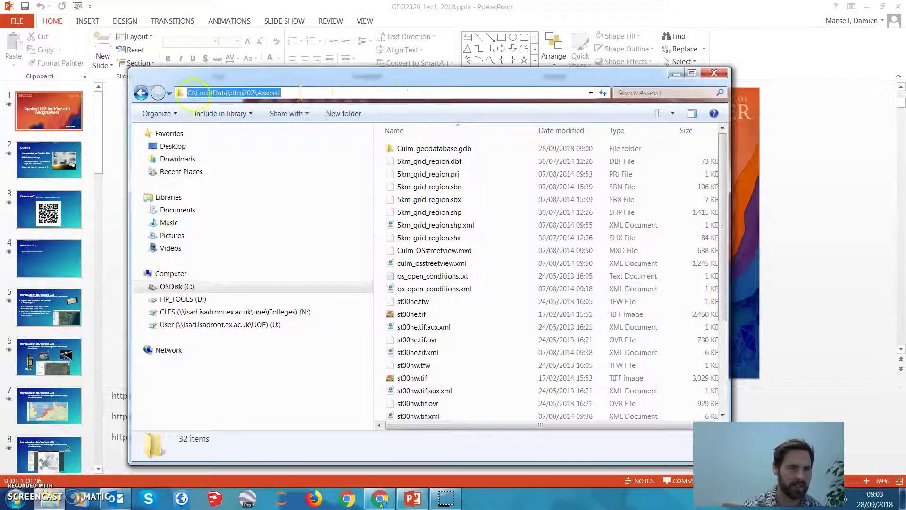
right_click(254, 91)
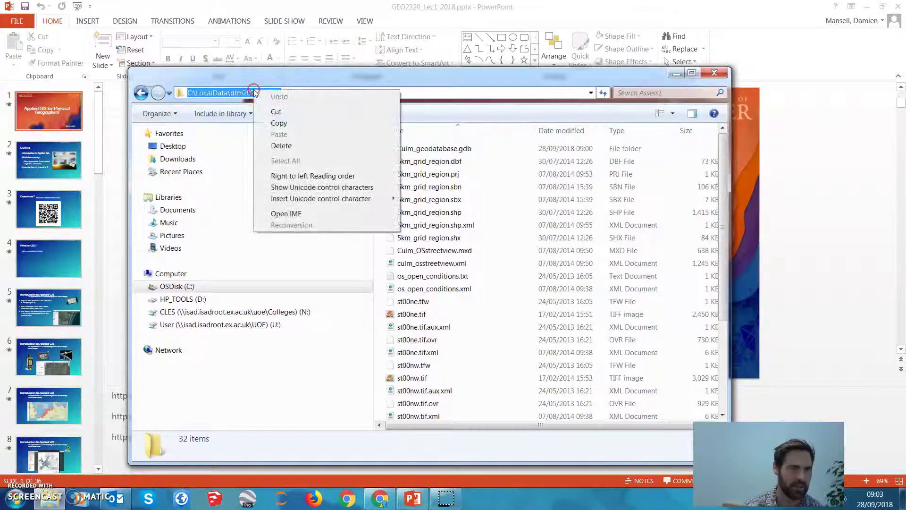
left_click(278, 123)
Paste C:\LocalData\dtm202\Assess1 into a new Notepad note and select the text.
left_click(17, 498)
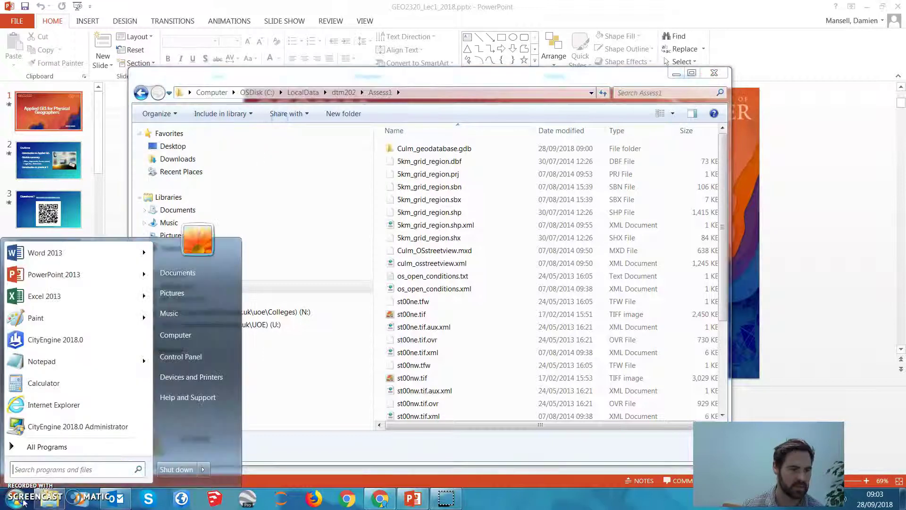
left_click(42, 361)
right_click(265, 232)
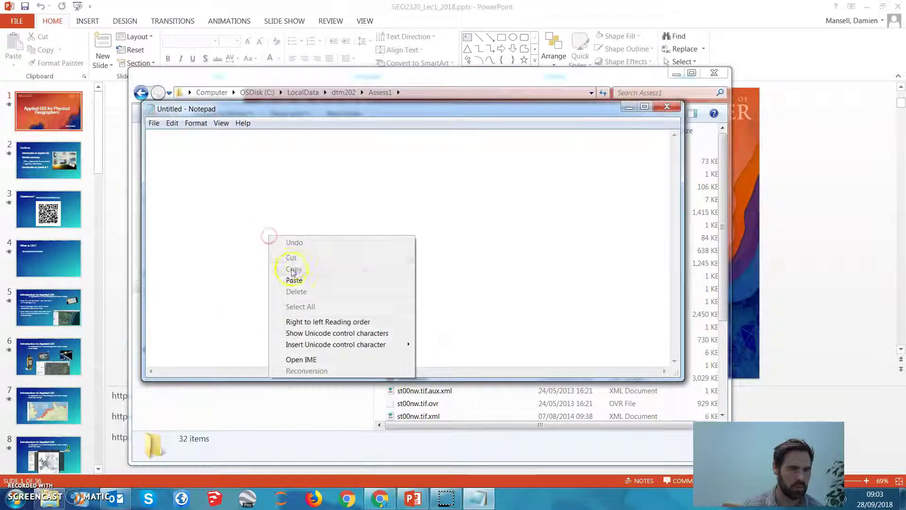
left_click(296, 278)
left_click_drag(353, 109, 382, 246)
left_click(303, 278)
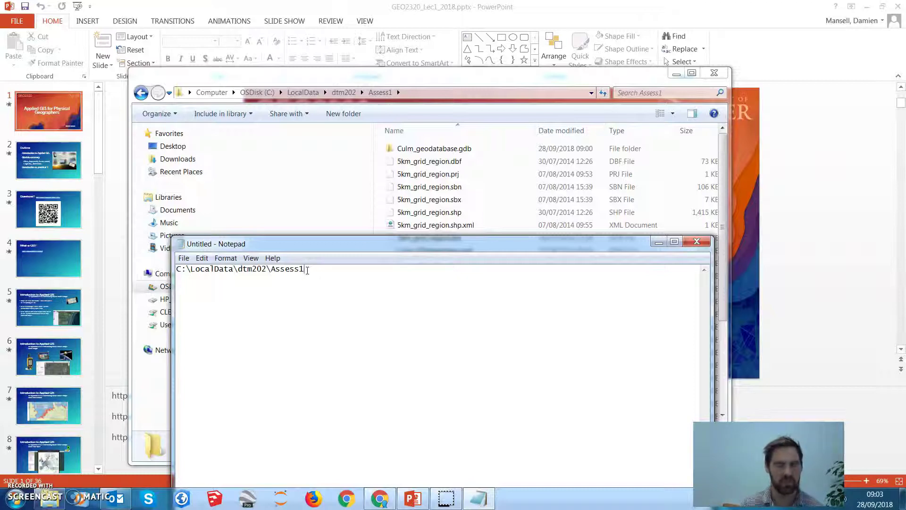
left_click_drag(319, 269, 177, 272)
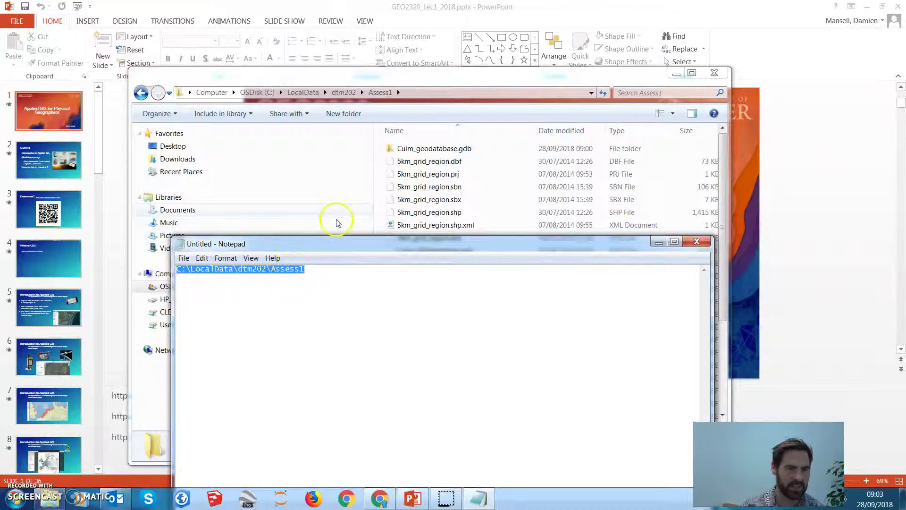
Send the Assess1 folder to a compressed folder, keeping the default name Assess1.zip in dtm202.
left_click(406, 80)
left_click(339, 93)
left_click(398, 151)
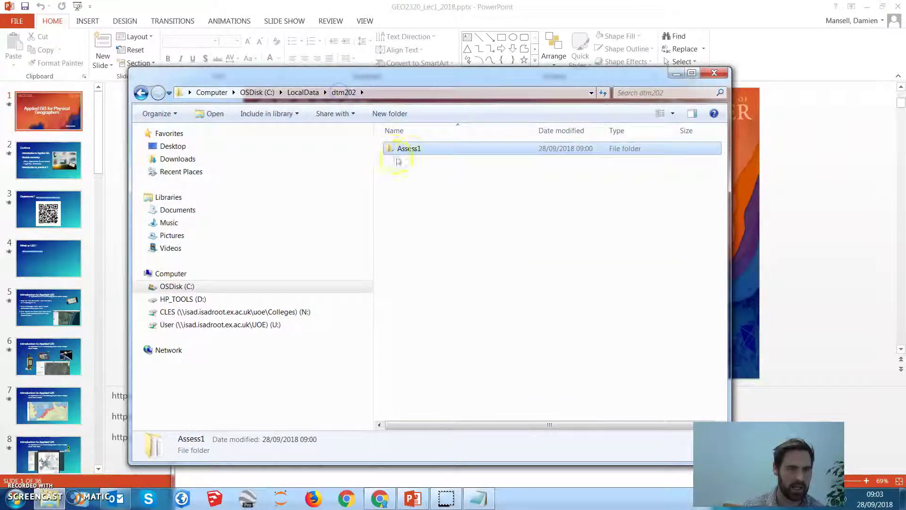
right_click(412, 153)
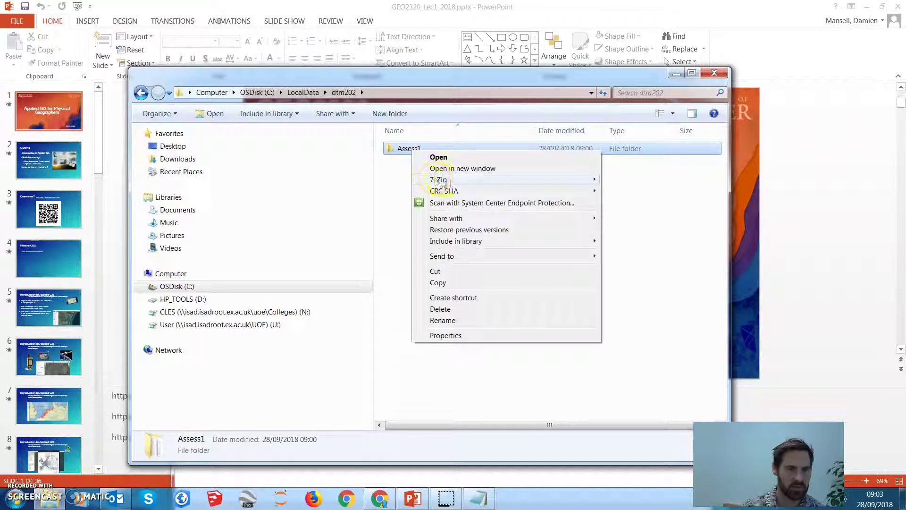
mouse_move(481, 256)
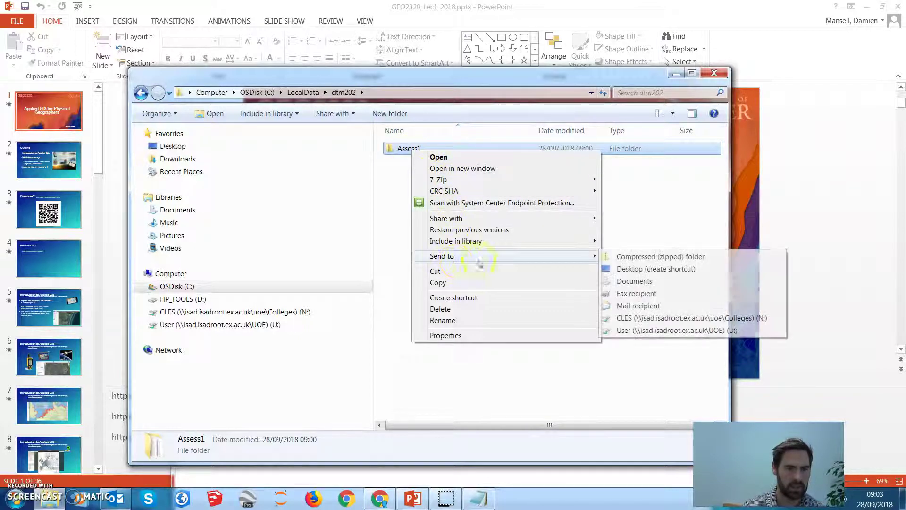
left_click(627, 257)
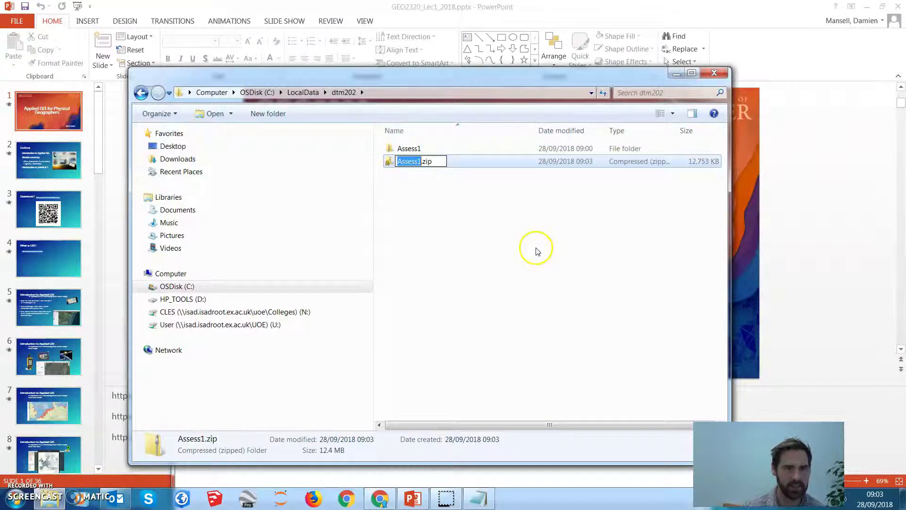
key("Return")
left_click(523, 257)
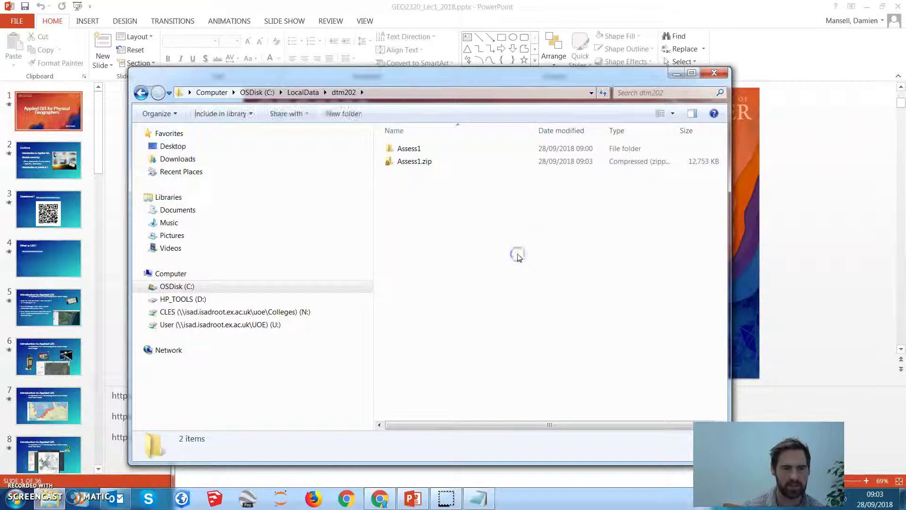
left_click(420, 164)
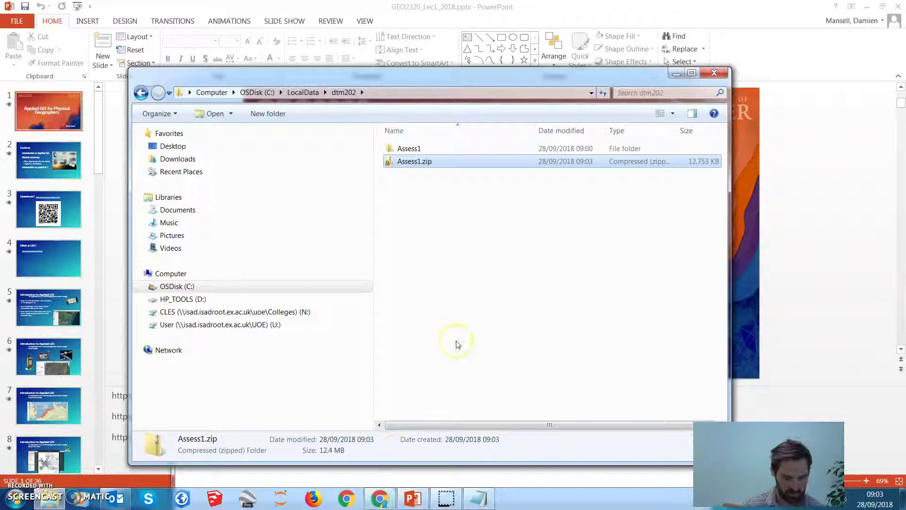
key("super+Tab")
key("super+Tab")
key("super+Tab")
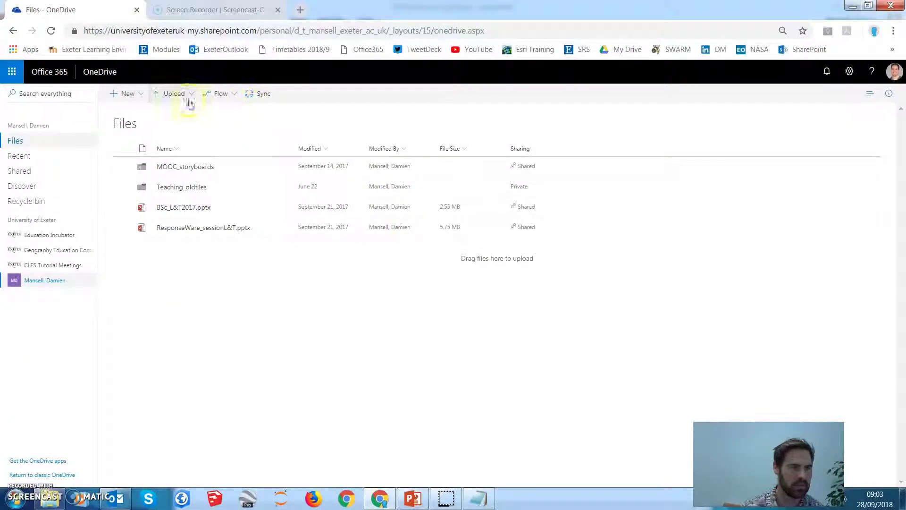
Upload Assess1.zip to OneDrive Files.
left_click(175, 93)
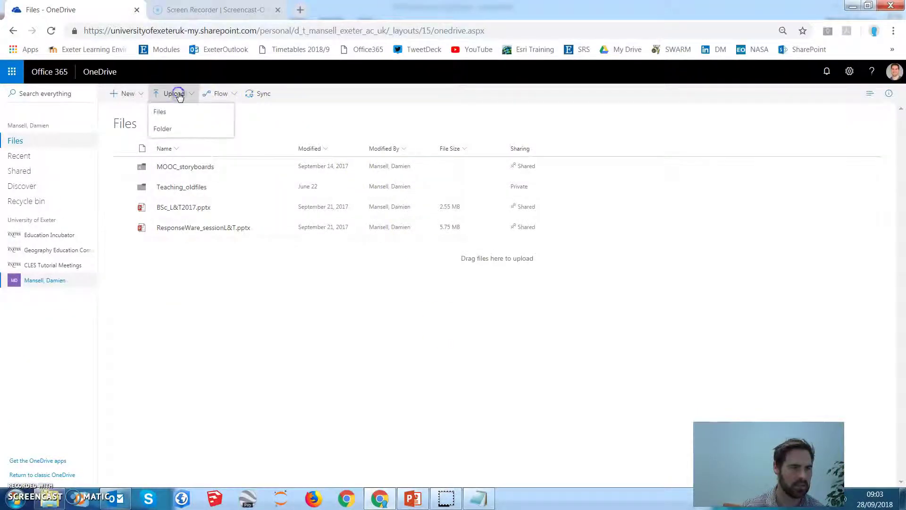
left_click(164, 116)
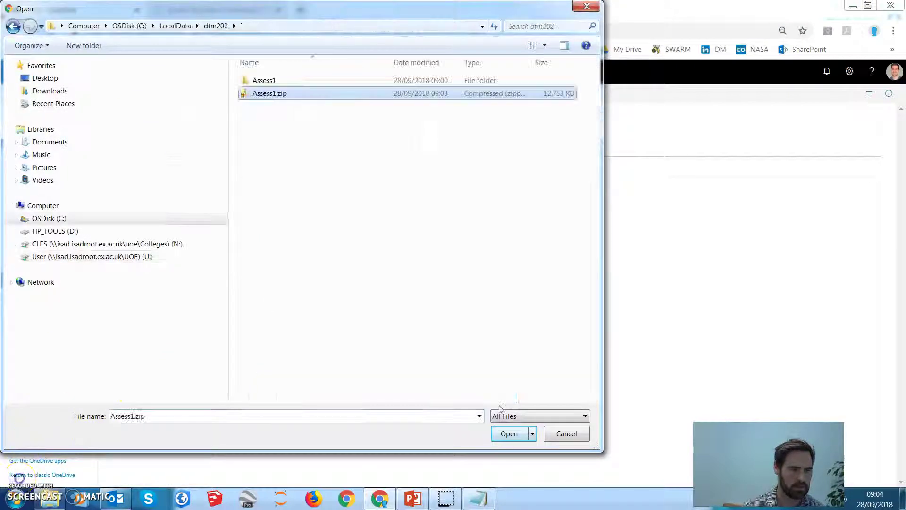
left_click(509, 433)
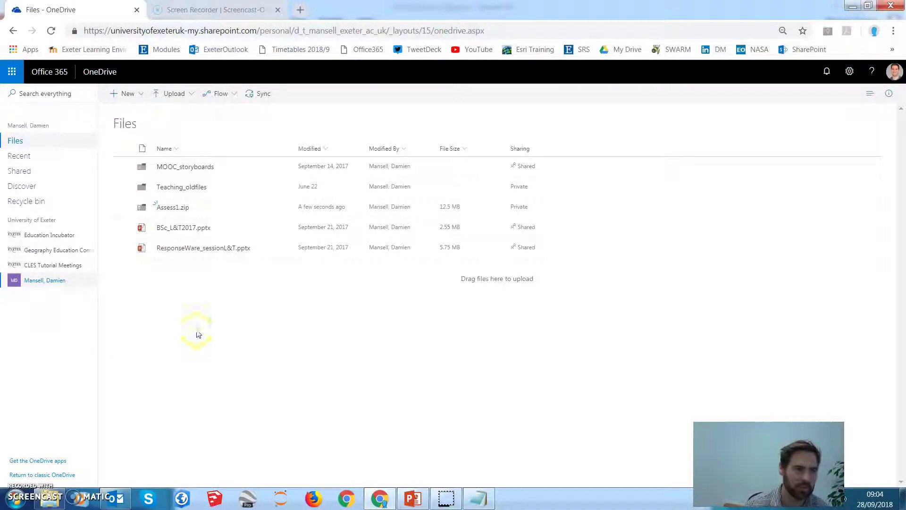
Download Assess1.zip back from OneDrive as Assess1 (1).zip.
left_click(122, 207)
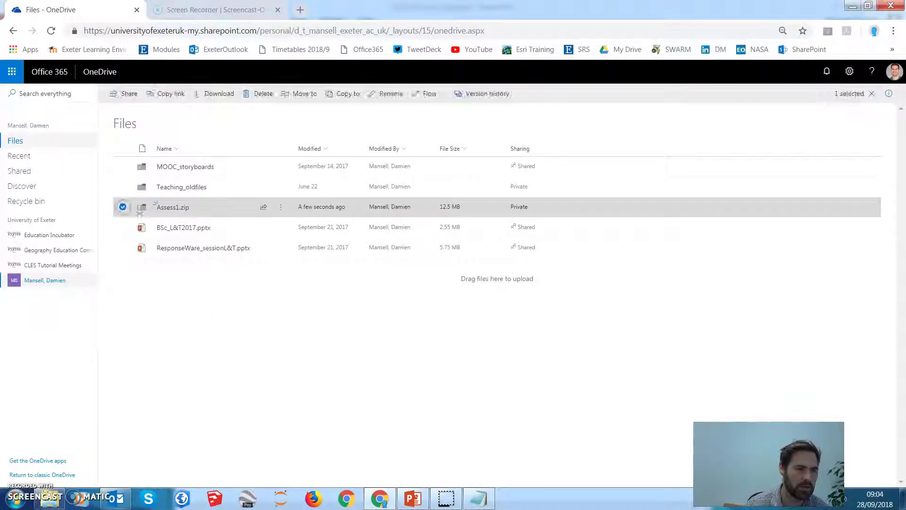
left_click(218, 93)
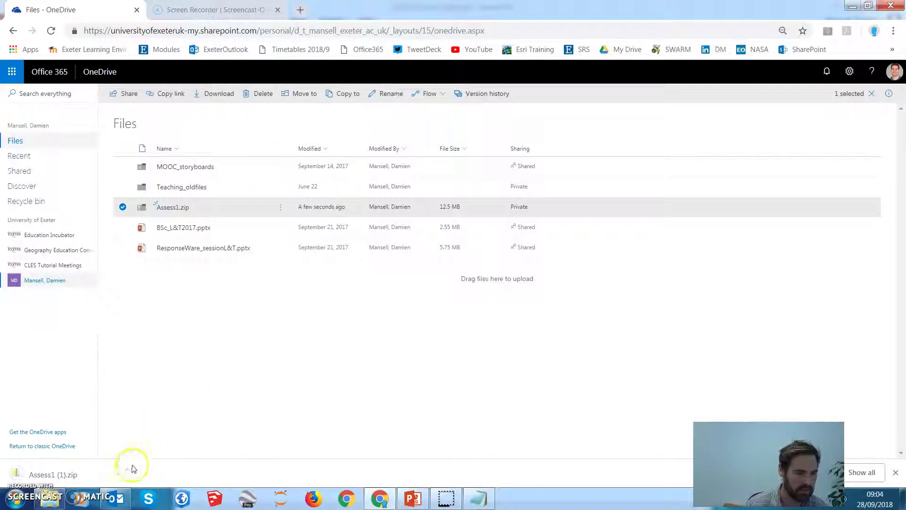
left_click(123, 472)
Show Assess1 (1).zip in the Downloads folder and copy it.
left_click(160, 431)
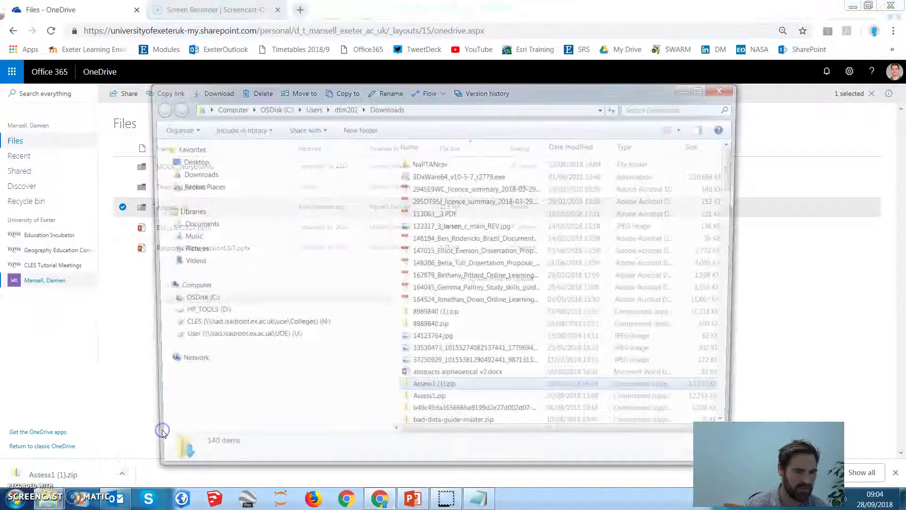
left_click(440, 107)
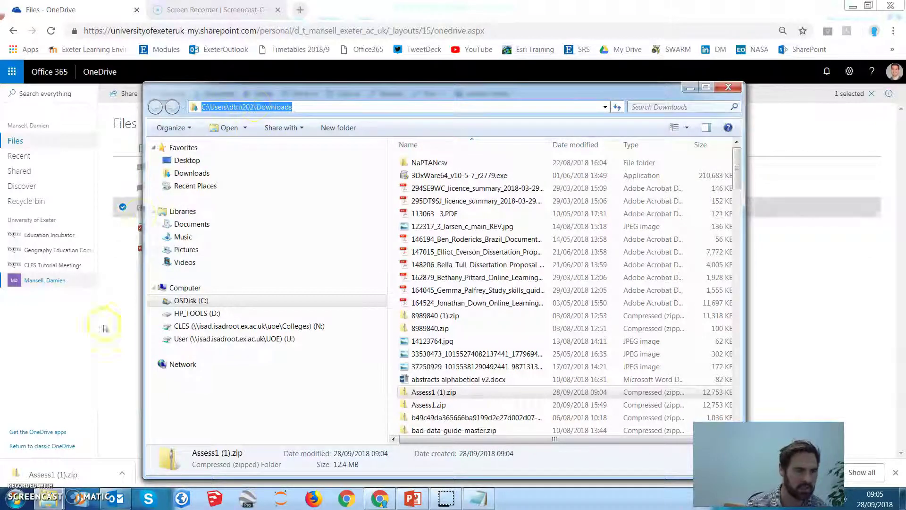
left_click(433, 394)
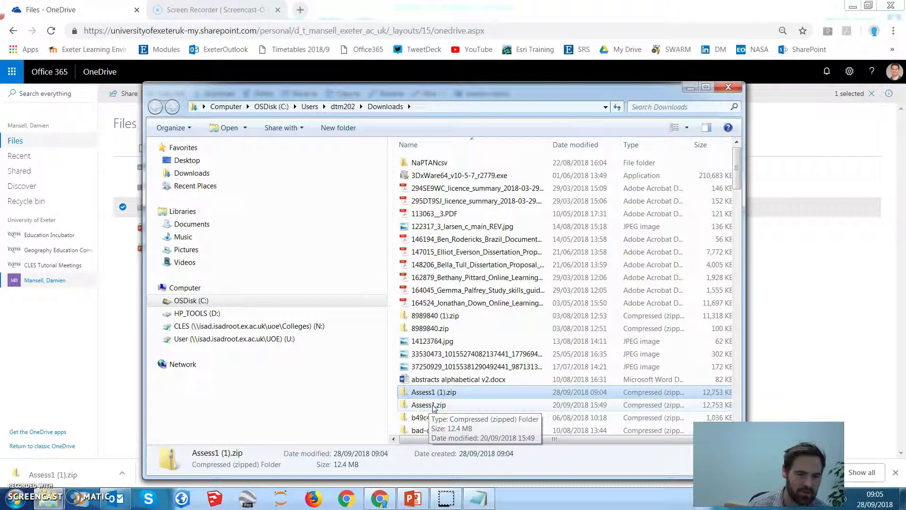
left_click_drag(434, 392, 570, 418)
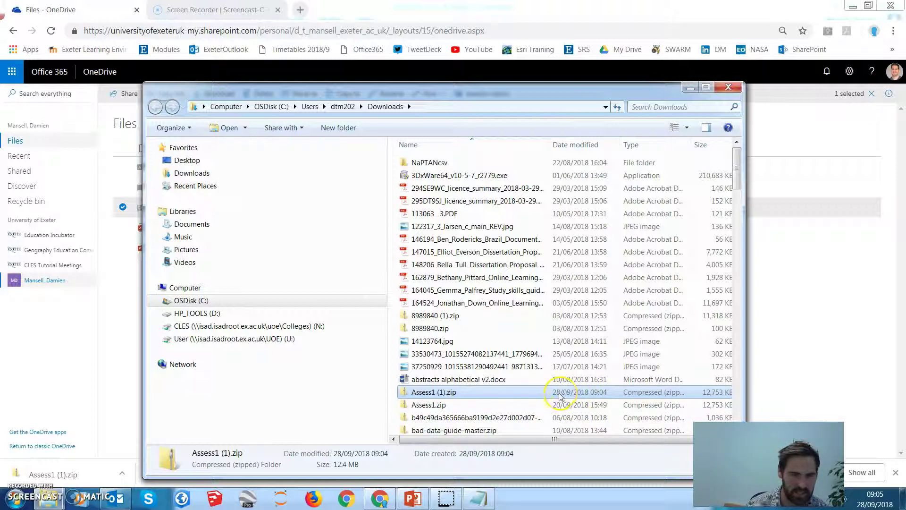
right_click(442, 391)
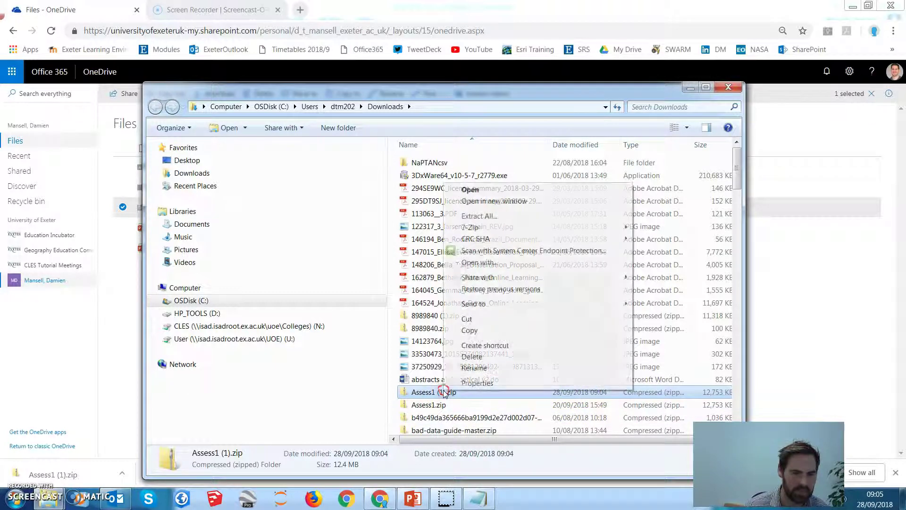
left_click(469, 330)
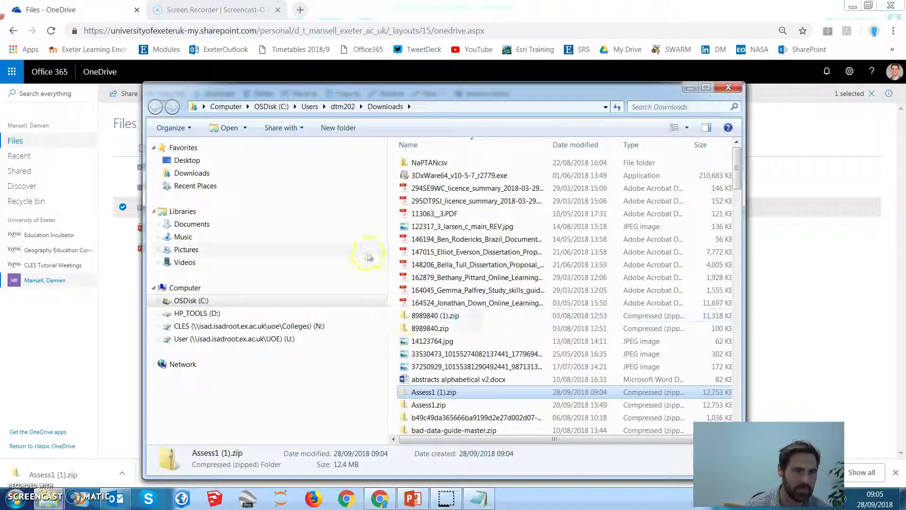
Navigate to C:\LocalData\dtm202 and paste the copied zip there.
left_click(226, 106)
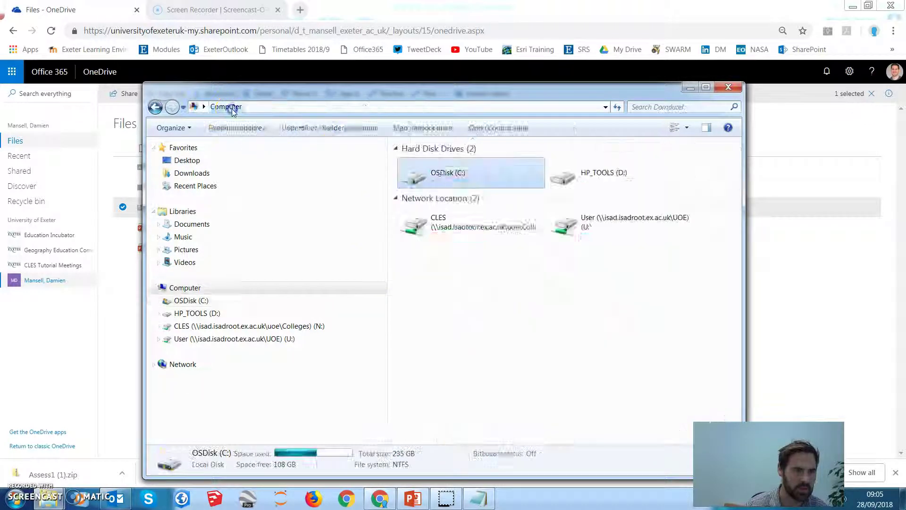
double_click(444, 177)
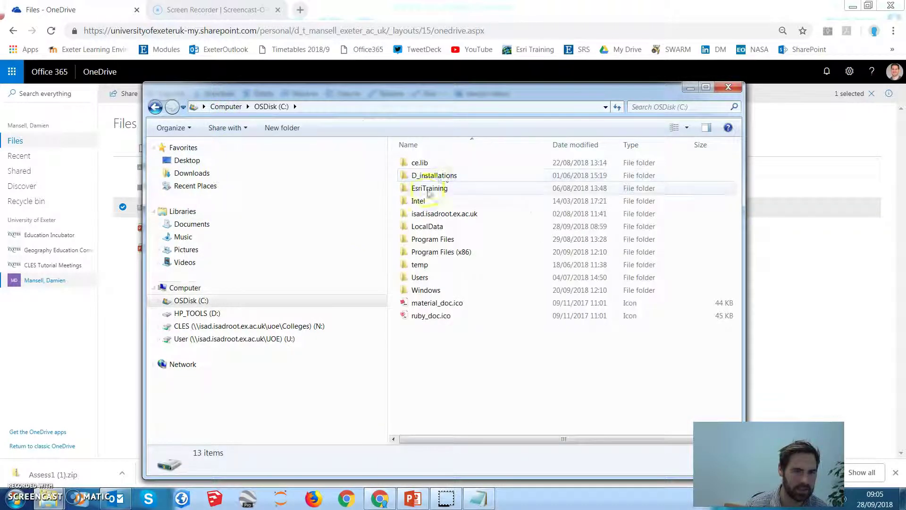
double_click(426, 226)
double_click(424, 302)
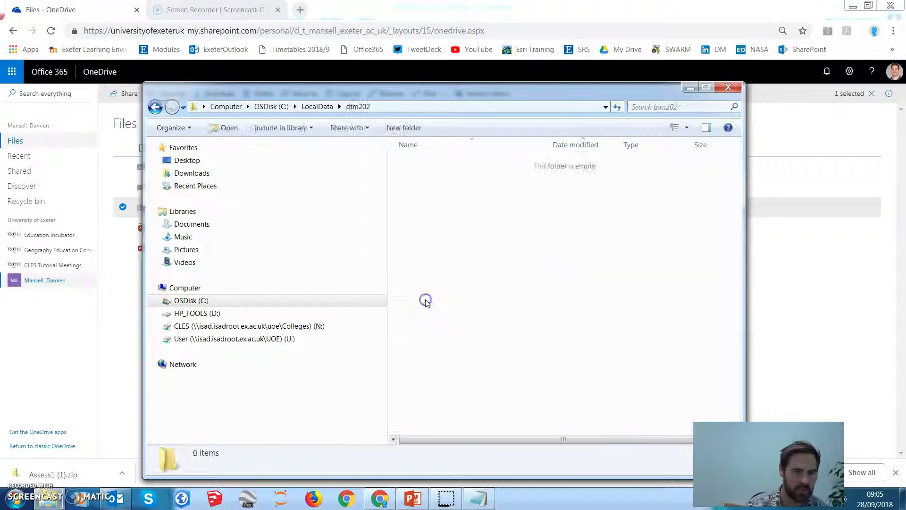
right_click(443, 269)
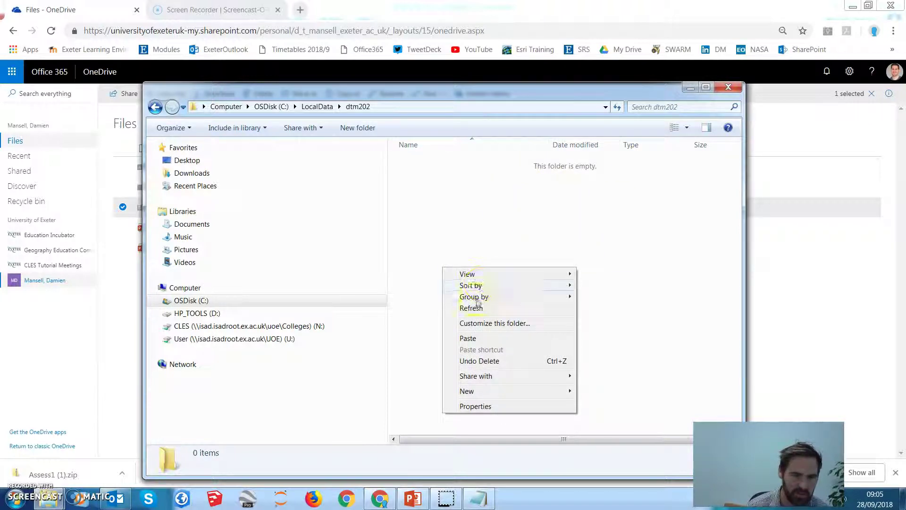
left_click(475, 343)
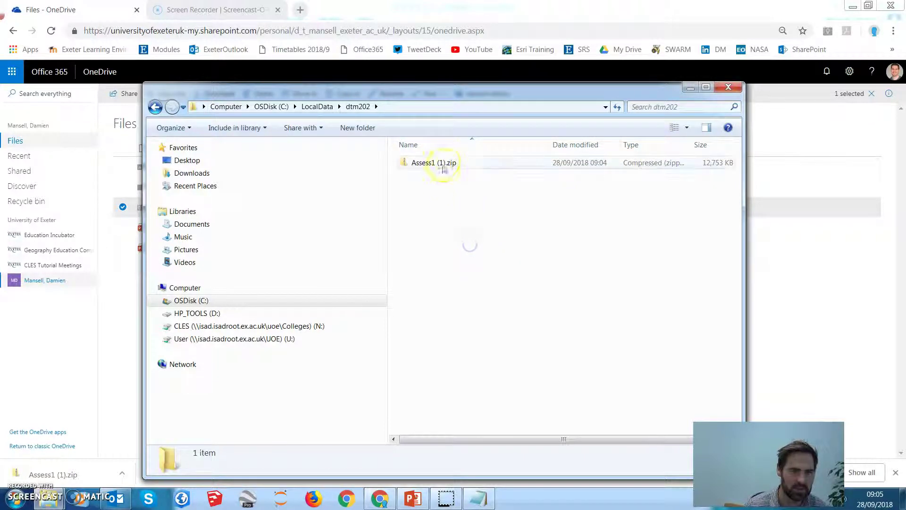
Rename the pasted Assess1 (1).zip to Assess1.zip.
right_click(443, 163)
left_click(474, 332)
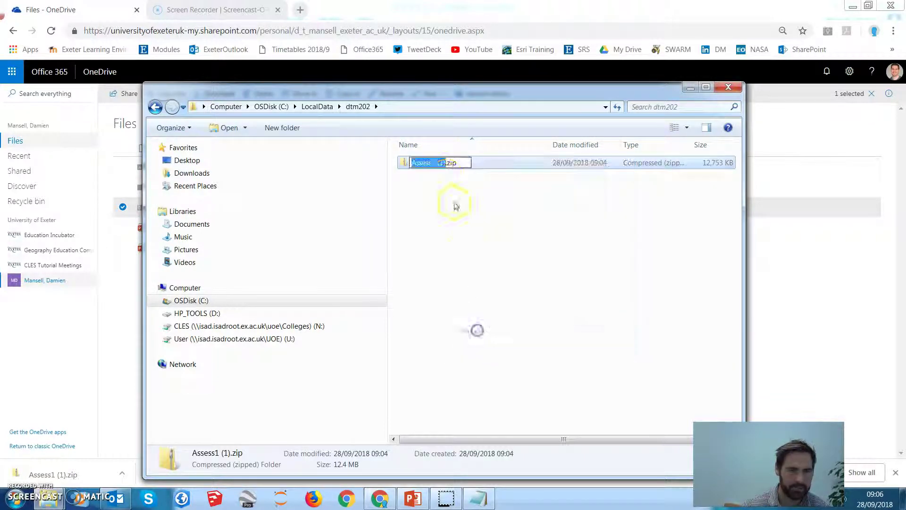
left_click(444, 164)
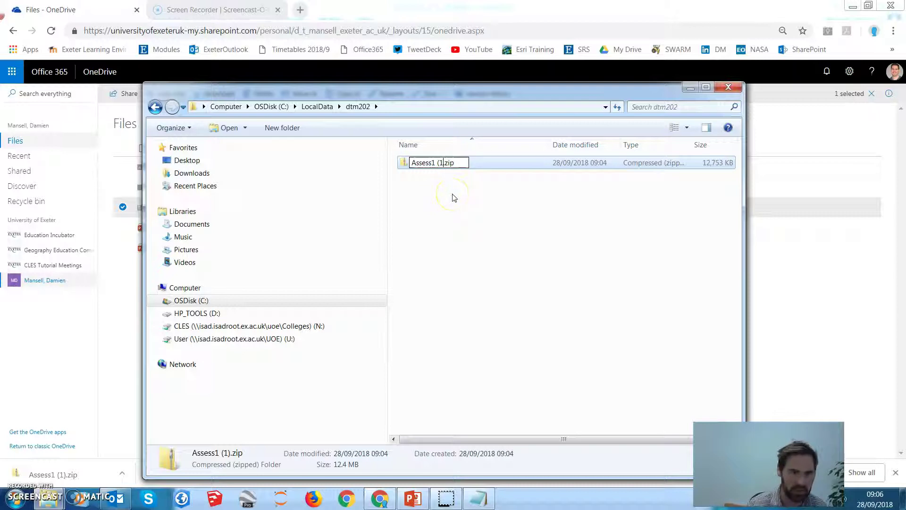
key("Return")
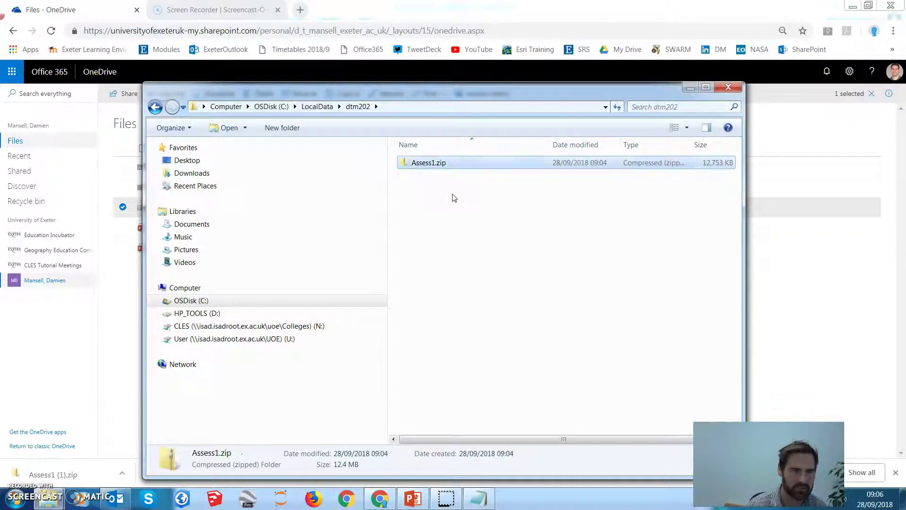
left_click(454, 197)
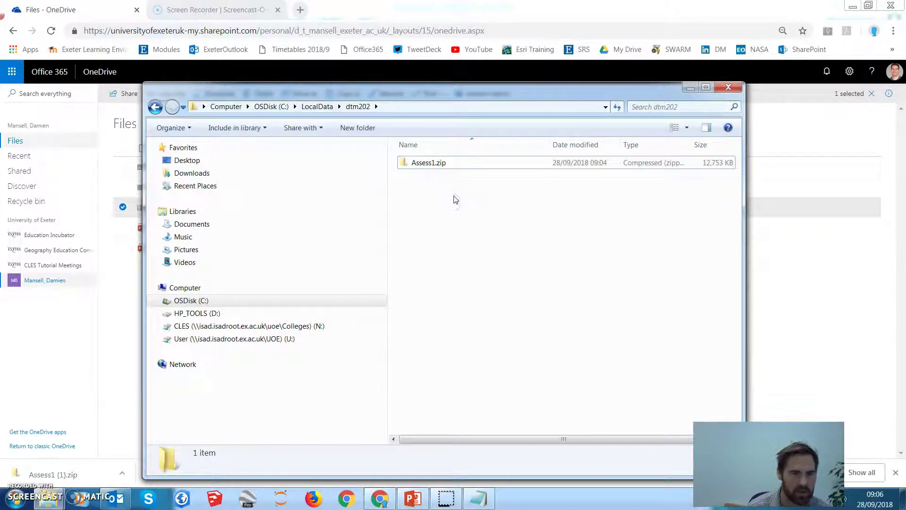
Extract Assess1.zip to C:\LocalData\dtm202, deleting the trailing Assess1 from the destination.
left_click(435, 163)
right_click(436, 163)
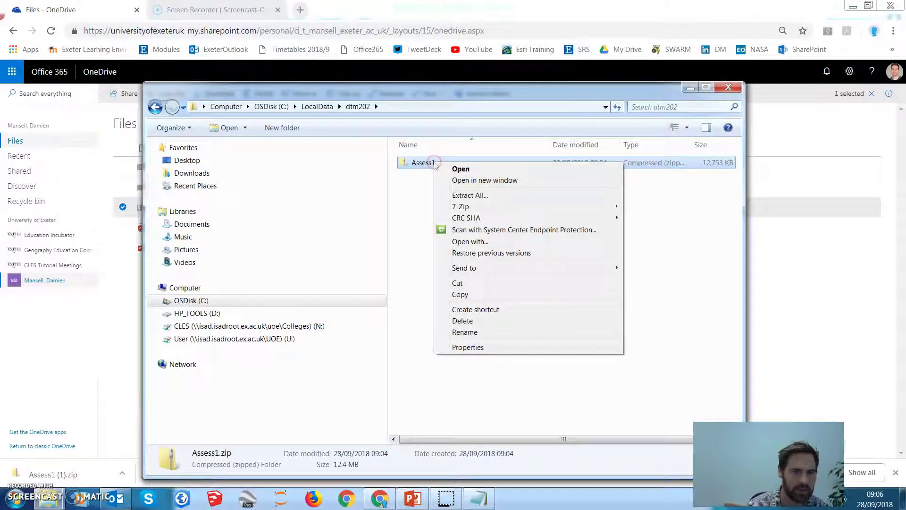
left_click(472, 195)
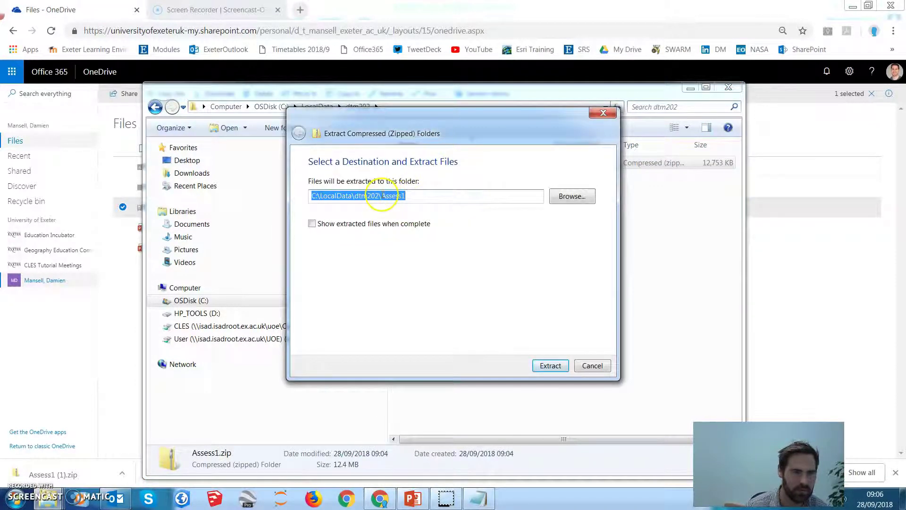
left_click_drag(380, 196, 417, 195)
key("BackSpace")
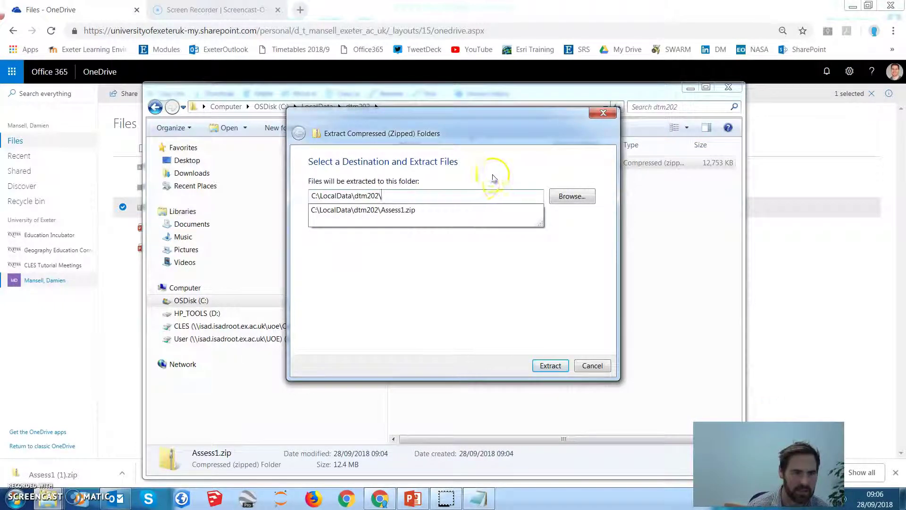
left_click(493, 175)
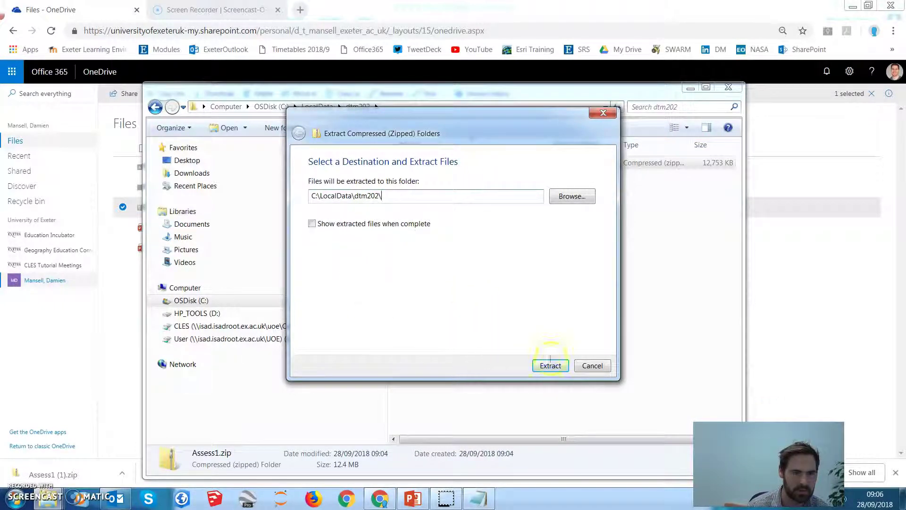
left_click(549, 365)
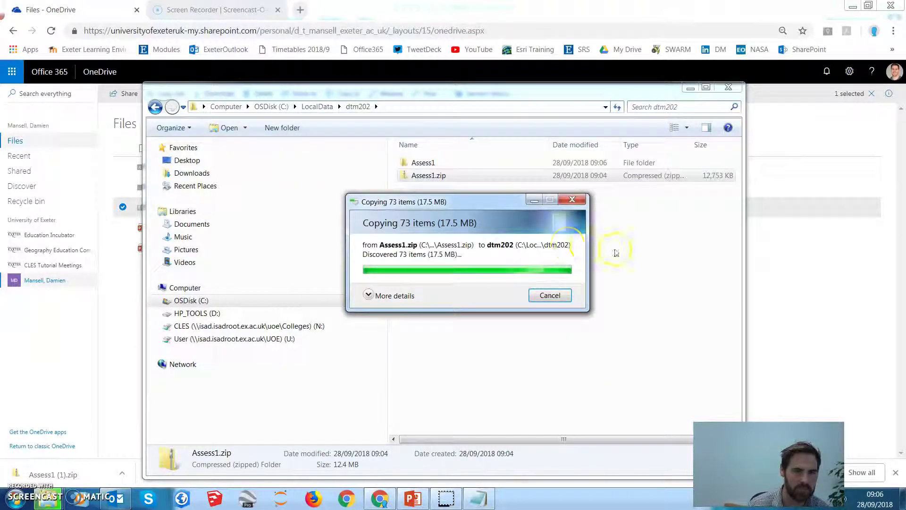
Open the extracted Assess1 folder and compare its path with the one saved in Notepad.
double_click(431, 163)
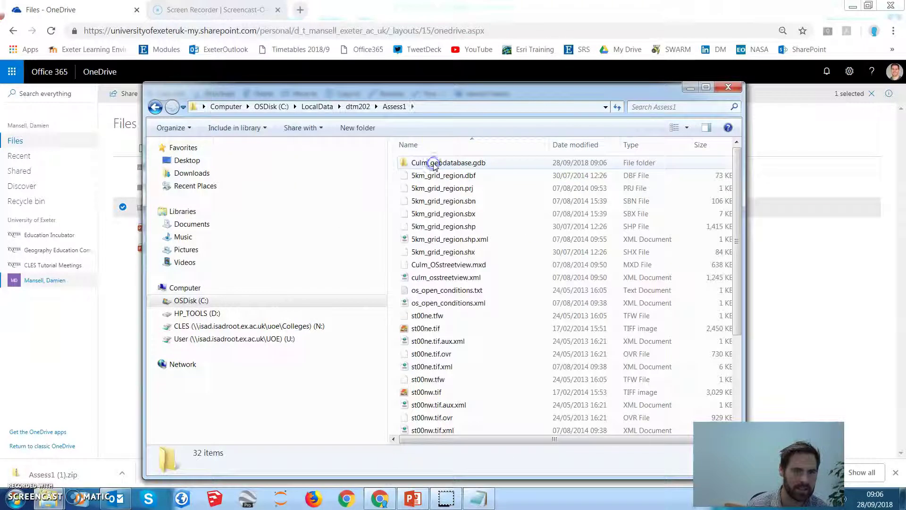
left_click(436, 108)
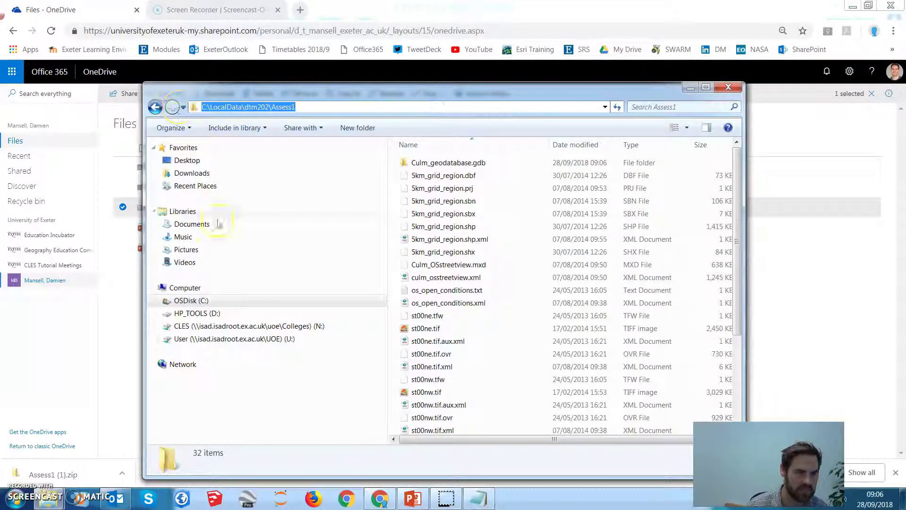
left_click(479, 500)
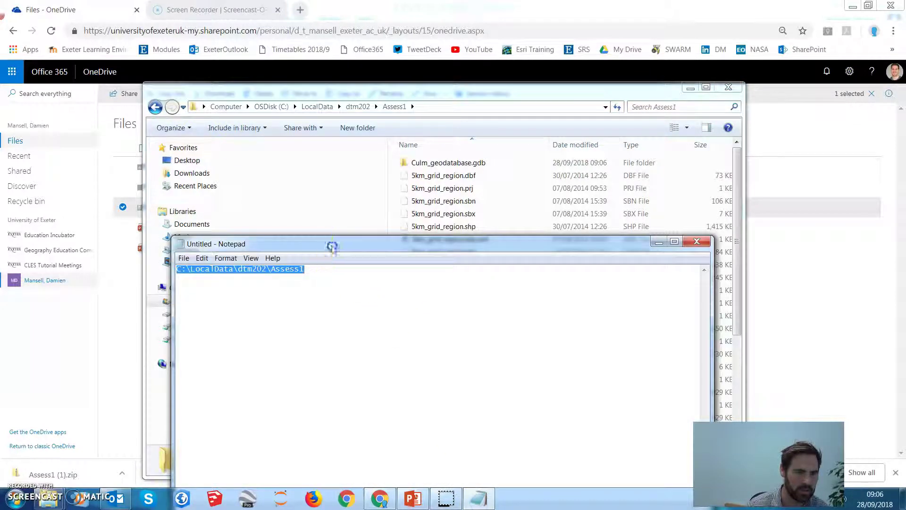
left_click_drag(332, 247, 355, 135)
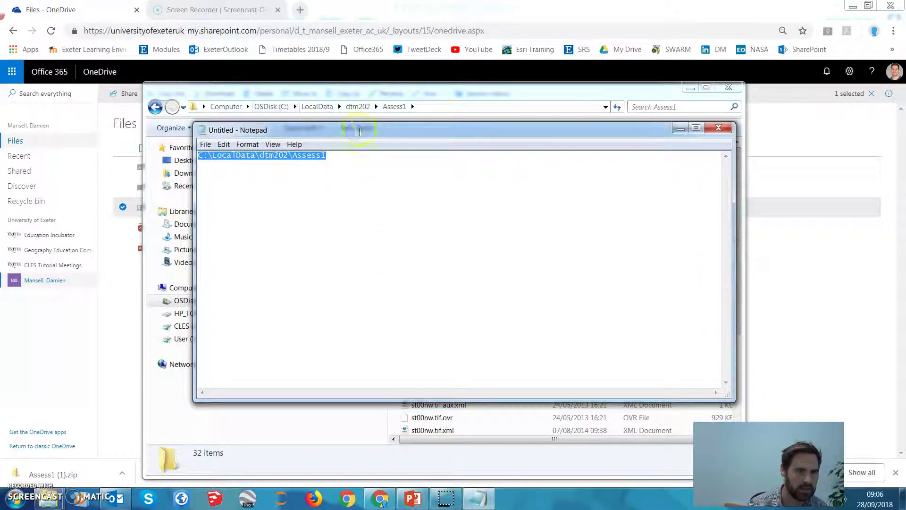
left_click(680, 129)
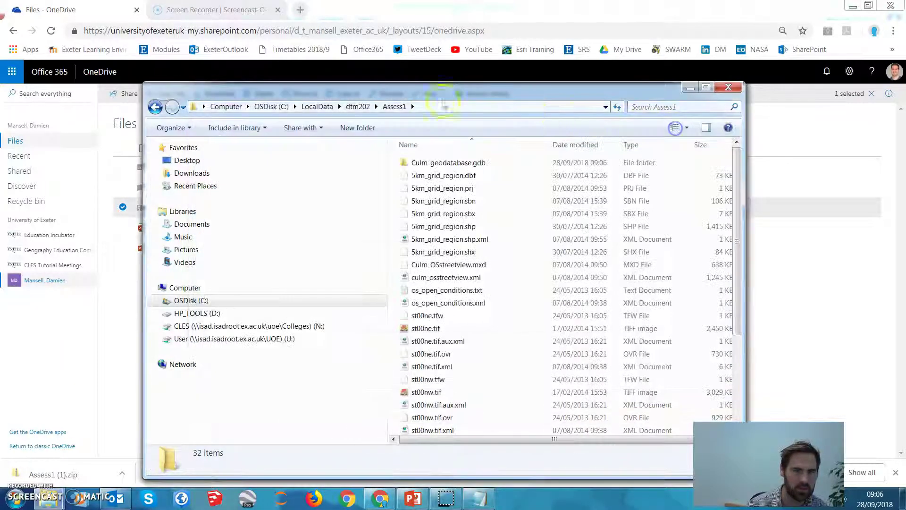
Permanently delete the Assess1 folder from dtm202, leaving only Assess1.zip.
left_click(360, 107)
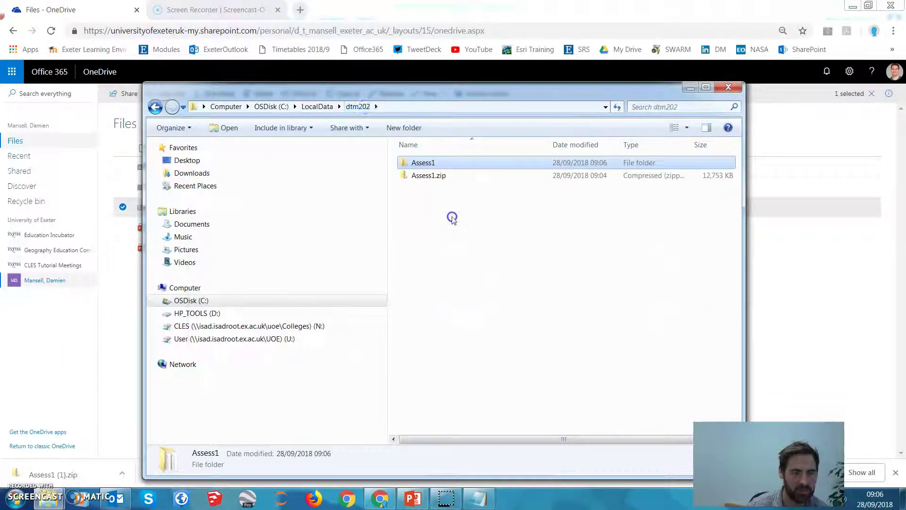
left_click(423, 162)
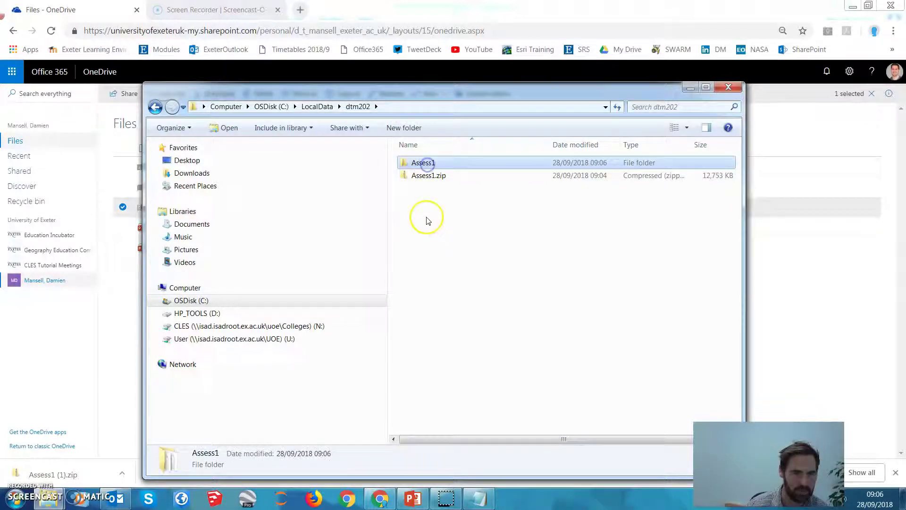
key("Delete")
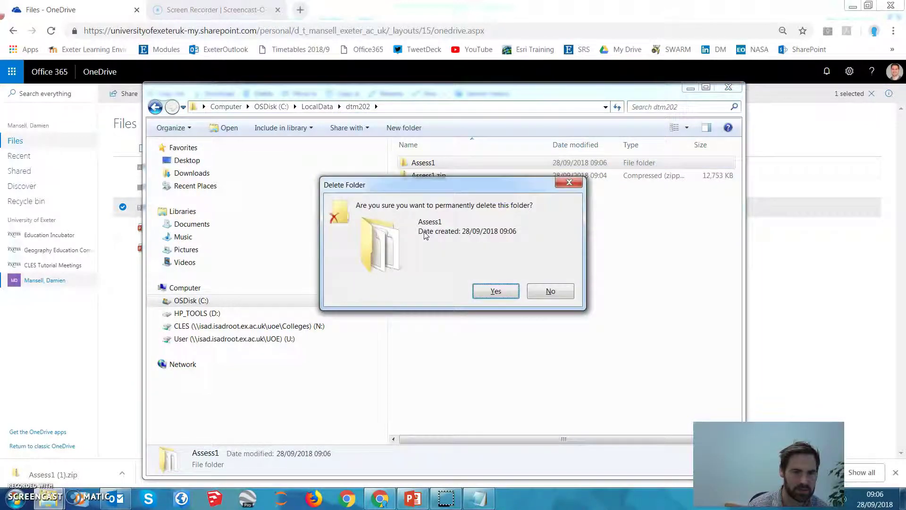
key("Return")
Extract Assess1.zip to the suggested Assess1 destination and open the resulting nested folder.
right_click(428, 165)
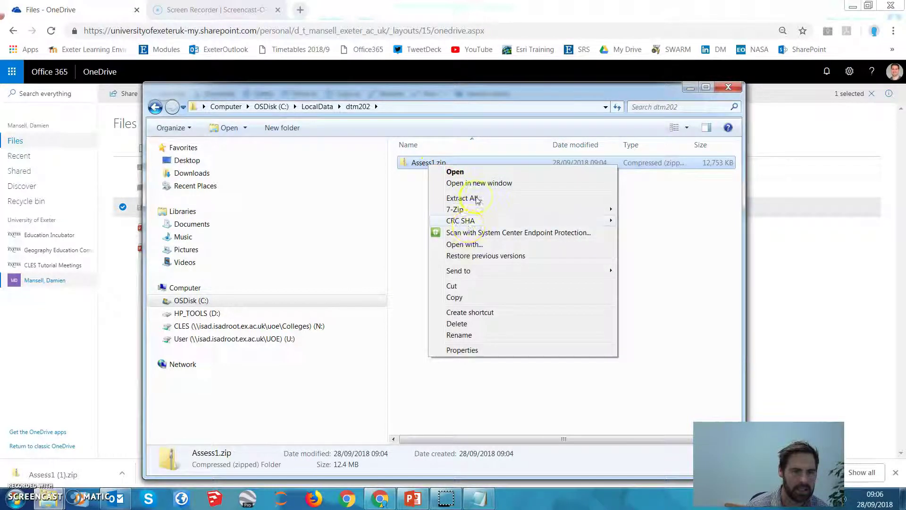
left_click(476, 199)
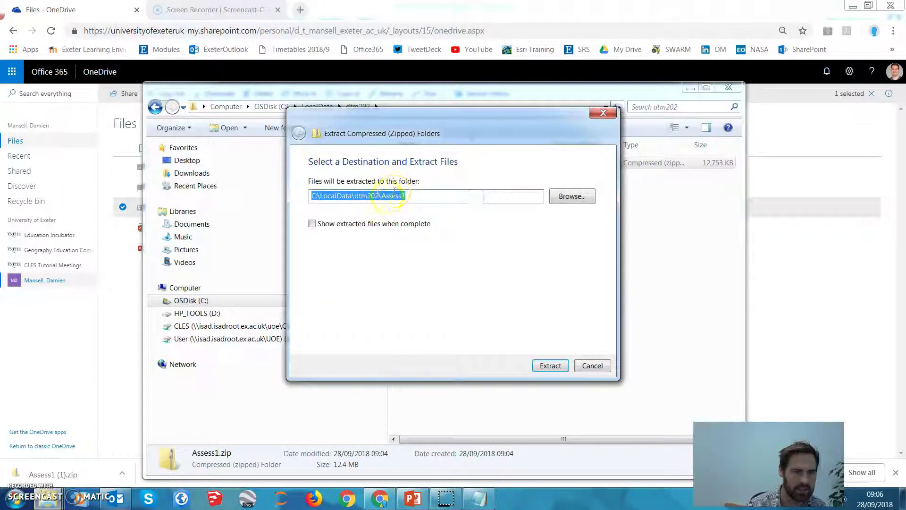
left_click(553, 366)
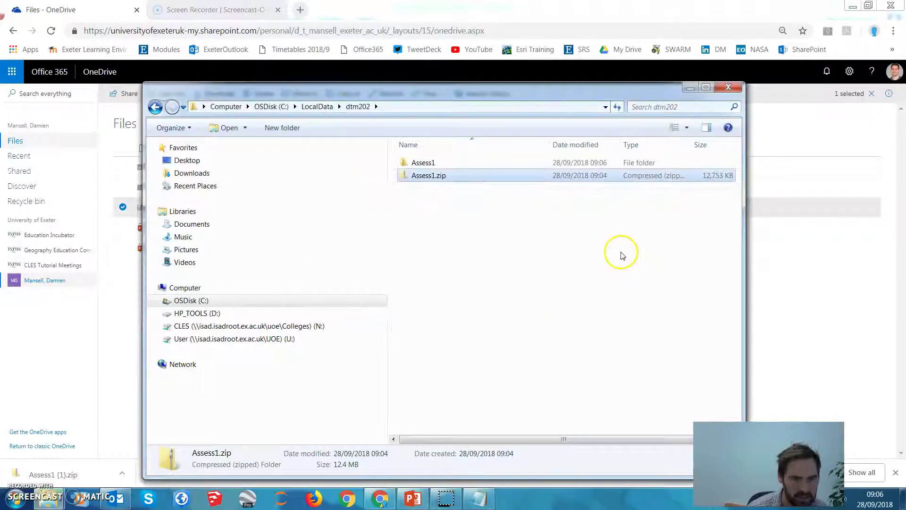
double_click(423, 163)
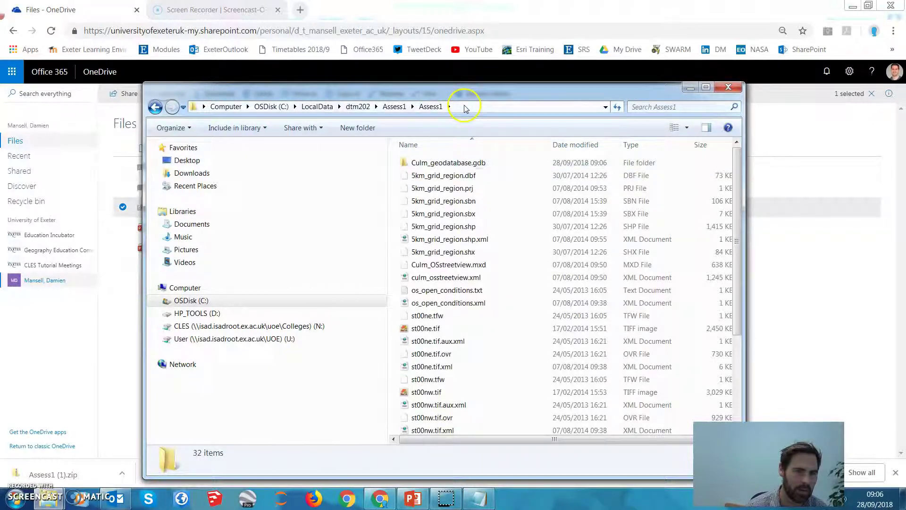
left_click(474, 501)
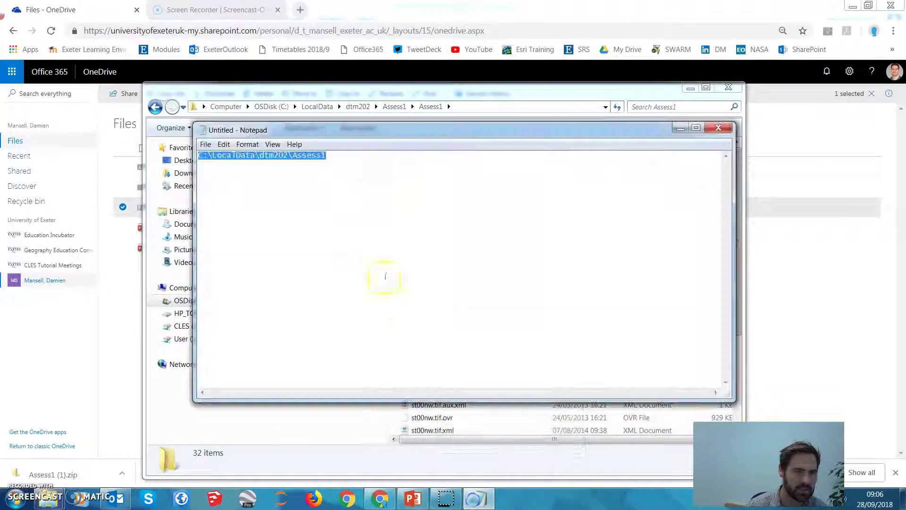
Hide the note and inspect the nested Assess1 folder inside the outer Assess1 folder.
left_click(679, 130)
left_click(394, 106)
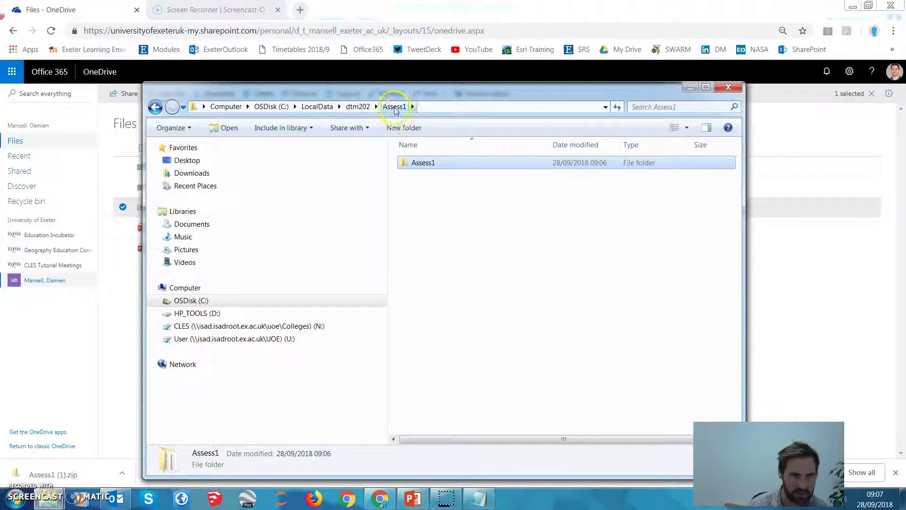
double_click(415, 163)
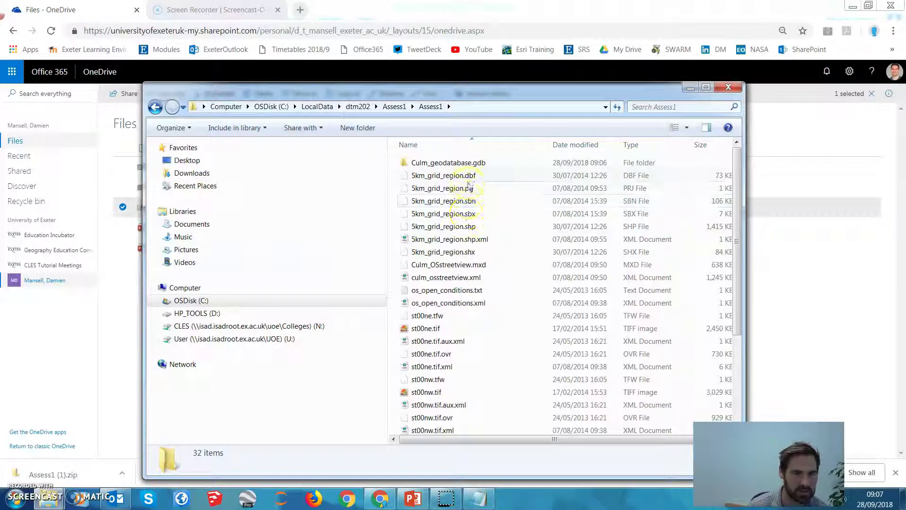
left_click(395, 107)
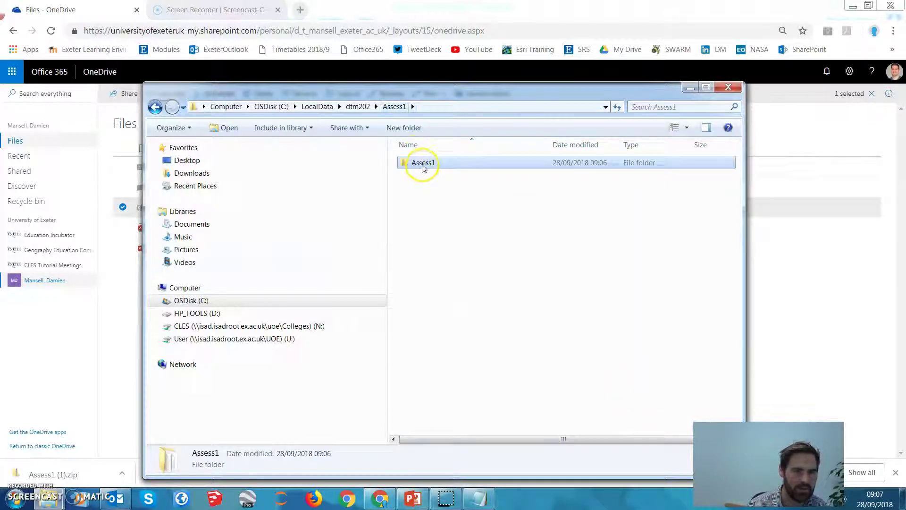
double_click(423, 164)
left_click(394, 107)
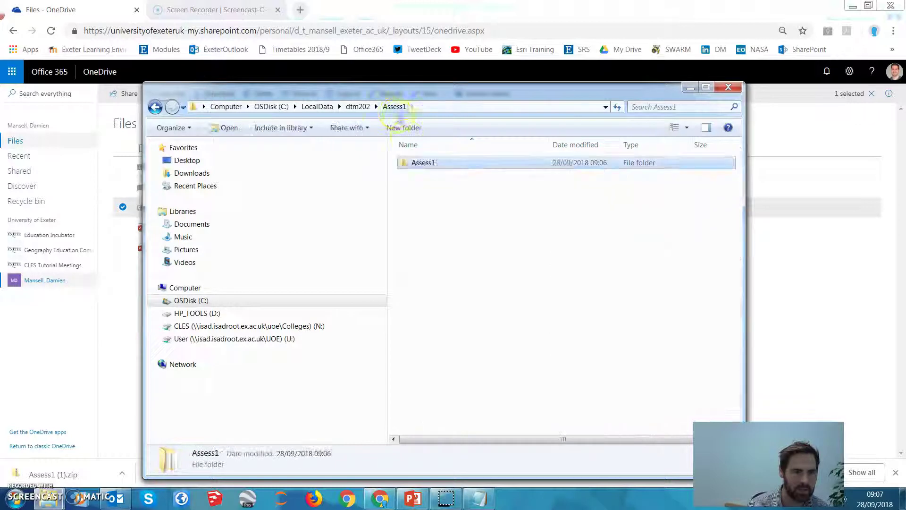
Cut the inner Assess1 folder, then rename the outer Assess1 folder in dtm202 to Assess1r.
right_click(419, 165)
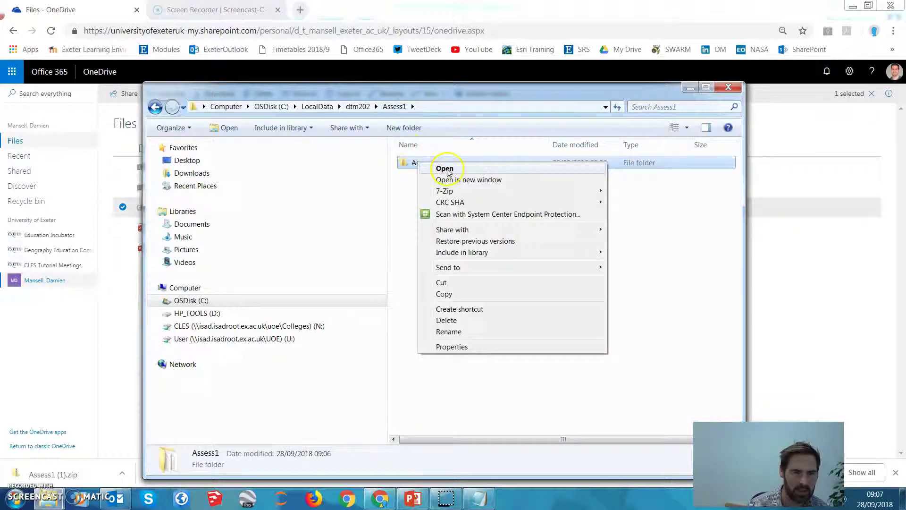
left_click(444, 283)
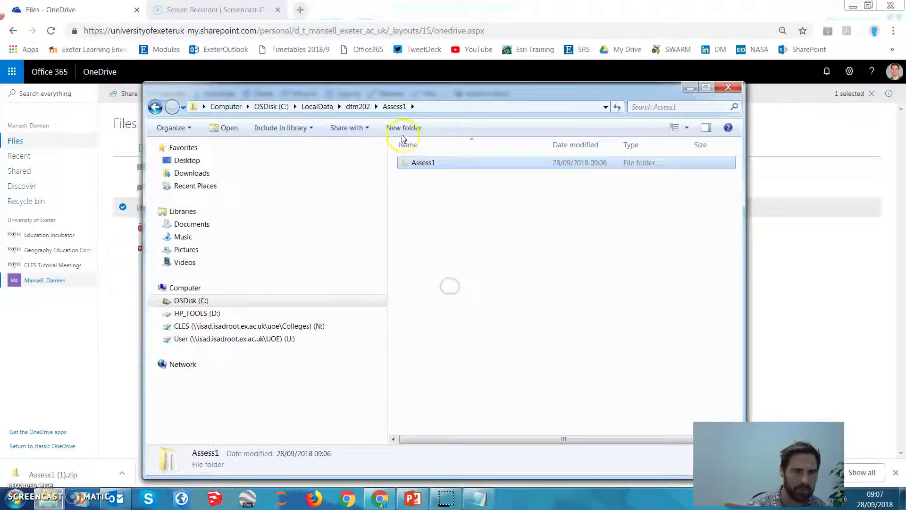
left_click(358, 107)
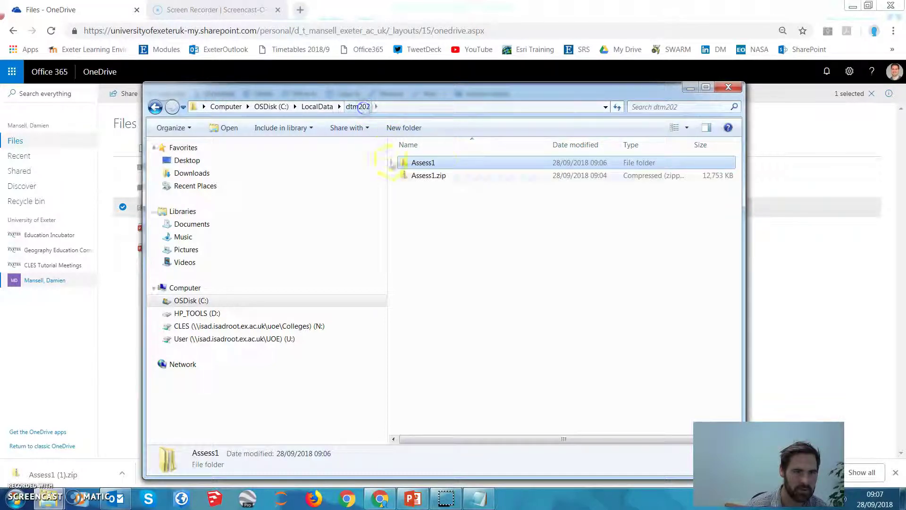
right_click(434, 164)
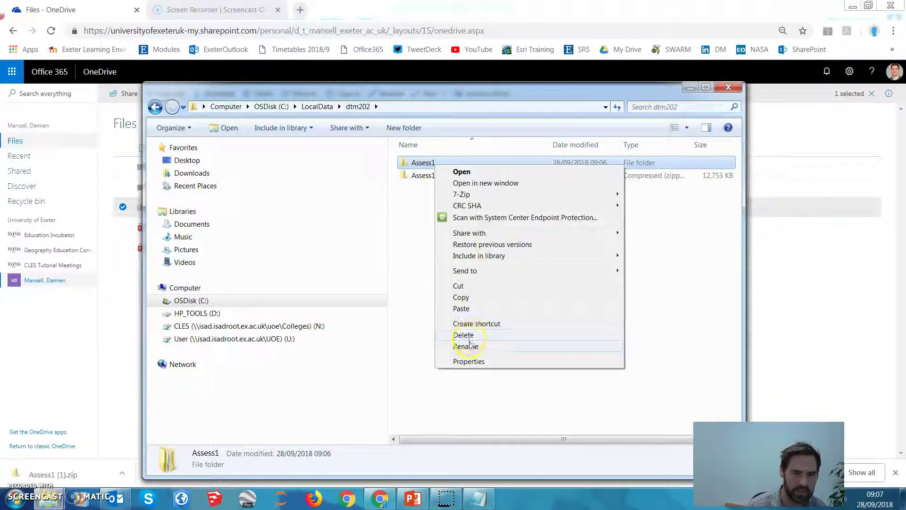
left_click(465, 346)
left_click(440, 163)
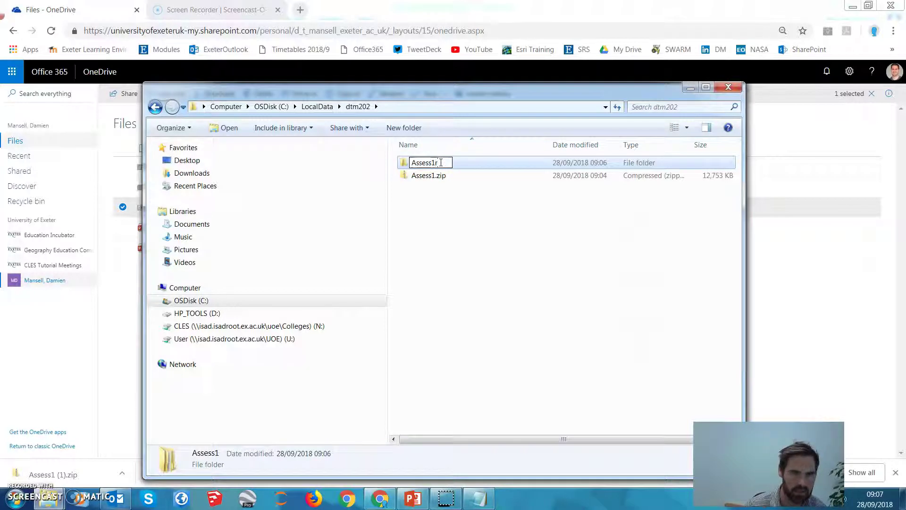
type("r")
key("Return")
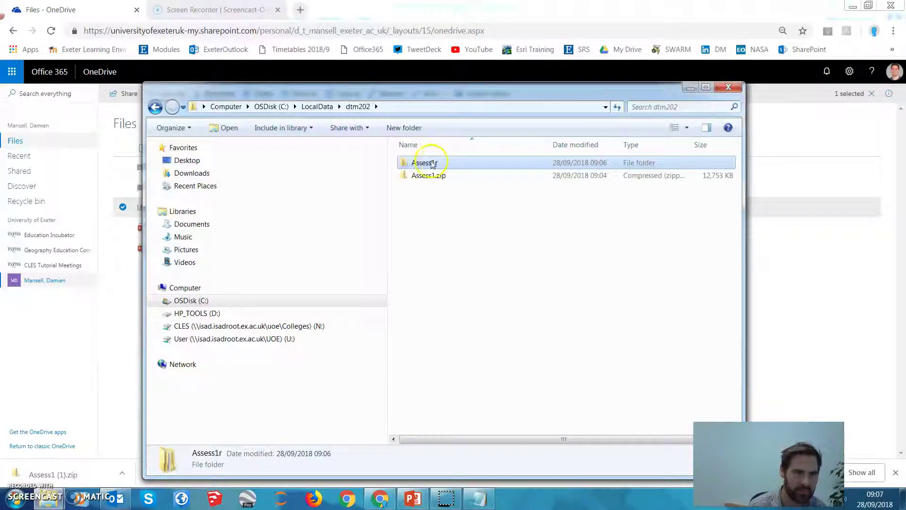
Move the inner Assess1 folder out of Assess1r into dtm202 by cut and paste.
double_click(431, 163)
right_click(431, 162)
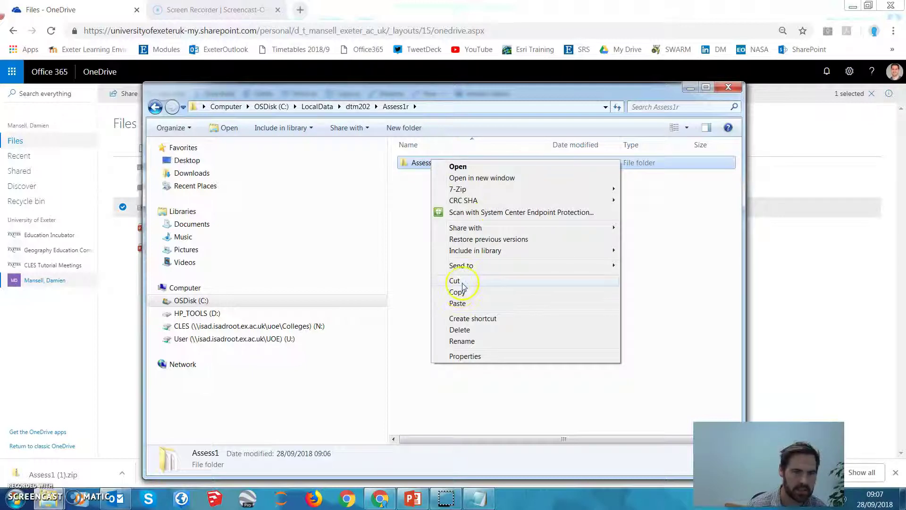
left_click(463, 280)
left_click(361, 107)
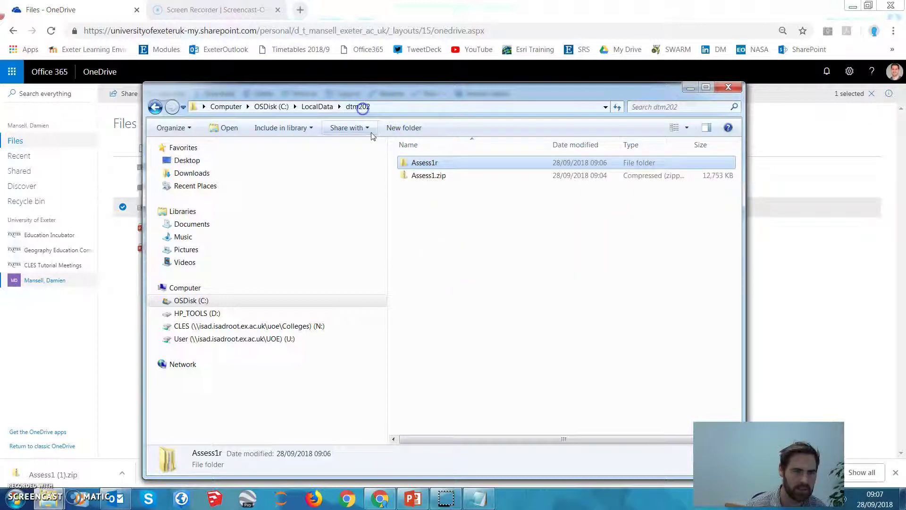
right_click(434, 242)
left_click(470, 312)
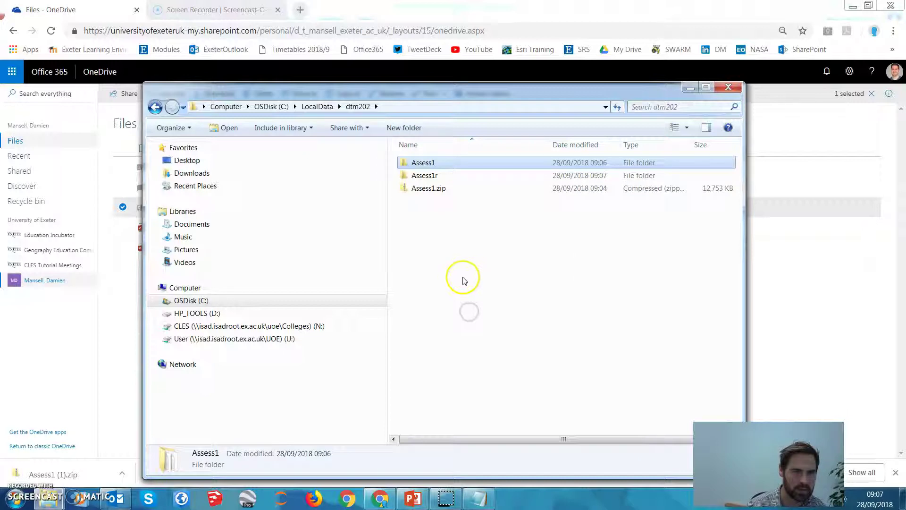
Delete the now-empty Assess1r folder from dtm202.
left_click(427, 176)
key("Delete")
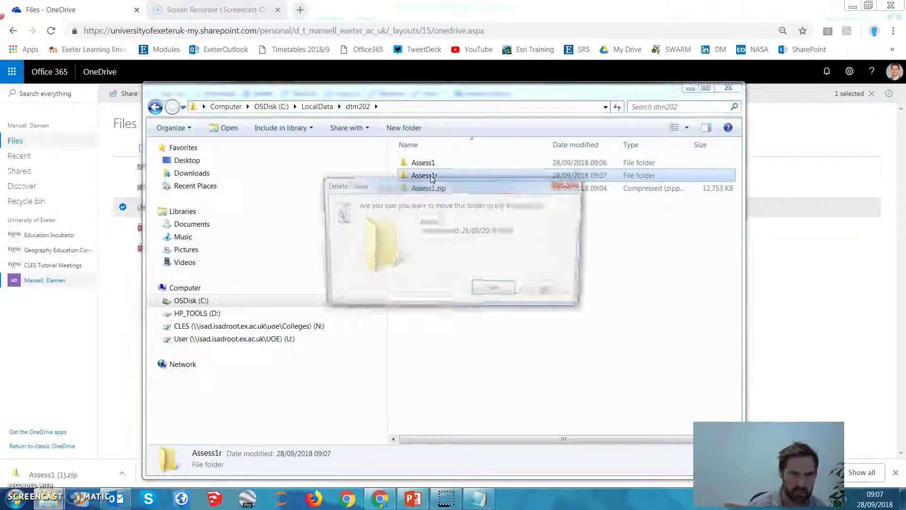
key("Return")
Open the moved Assess1 folder and check its full path C:\LocalData\dtm202\Assess1 against the Notepad note.
double_click(432, 162)
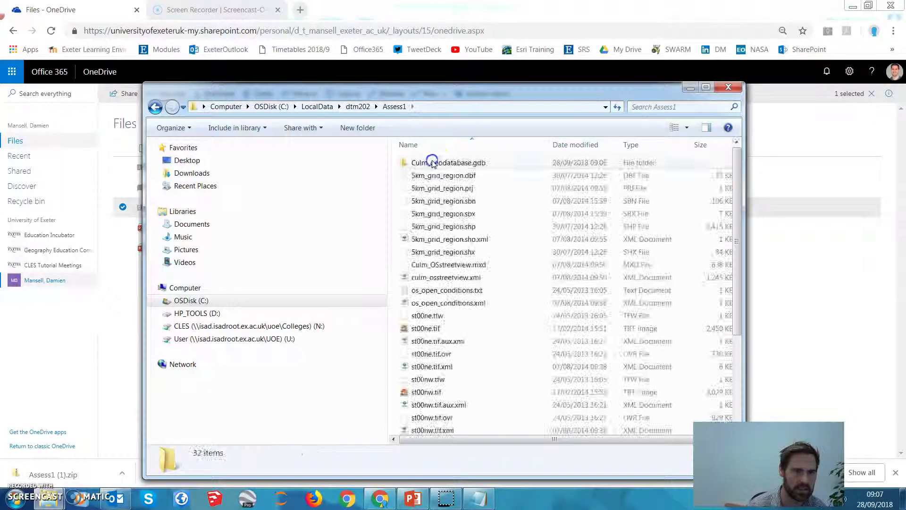
left_click(433, 106)
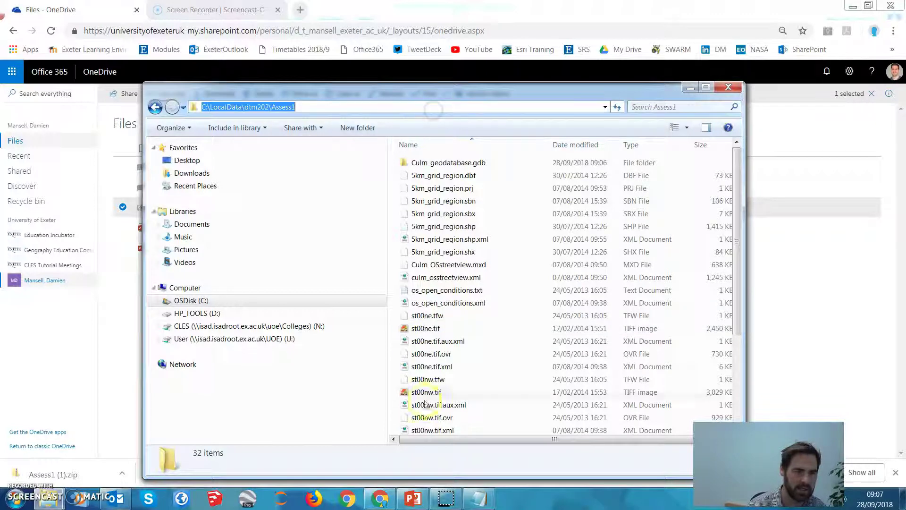
left_click(477, 498)
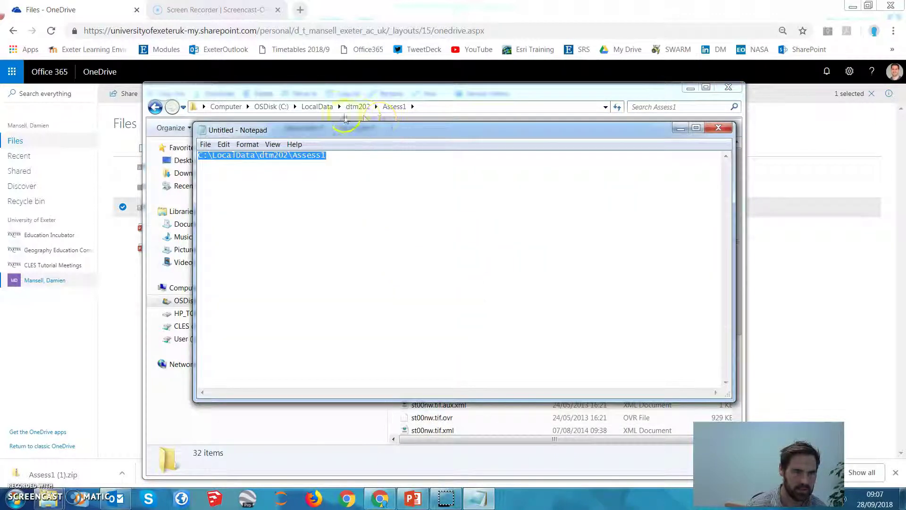
left_click(323, 108)
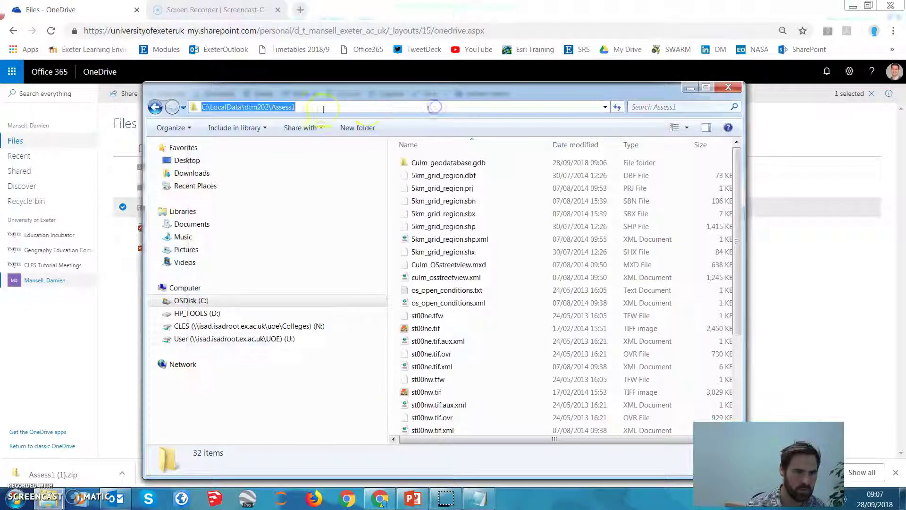
left_click(476, 498)
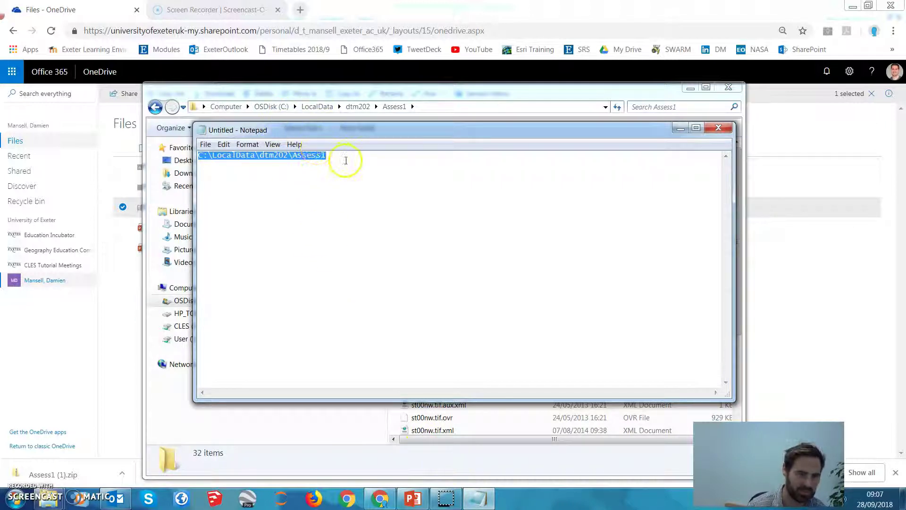